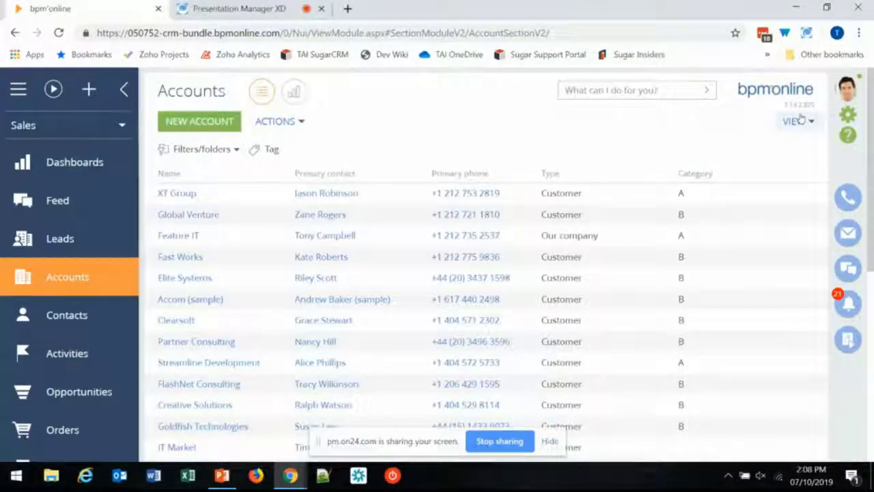
Set up the Accounts section summaries to display the number of records and save the setup
click(801, 120)
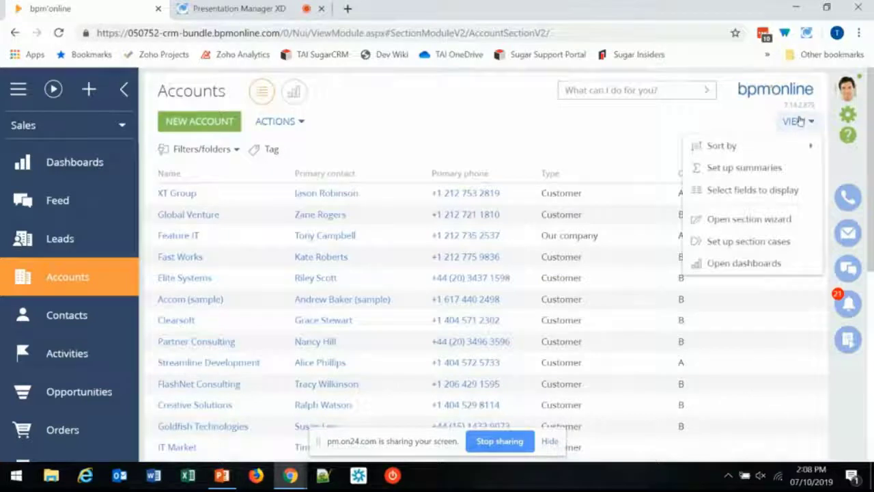
click(747, 169)
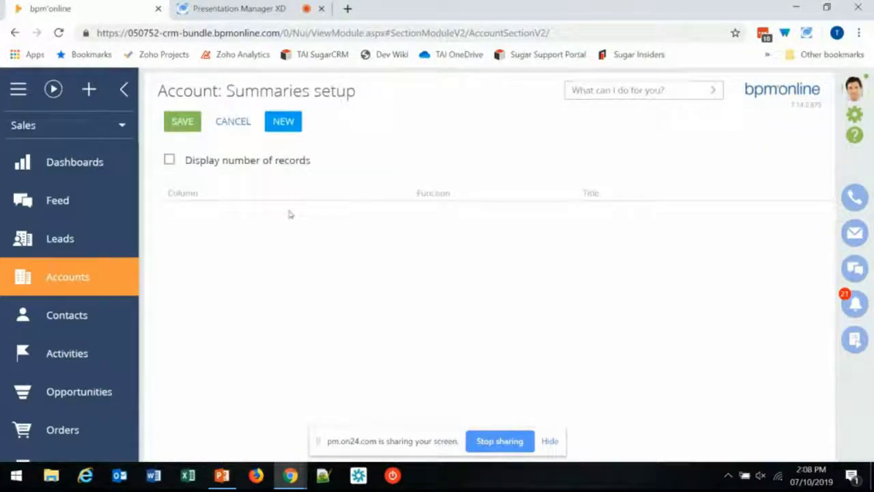
click(169, 160)
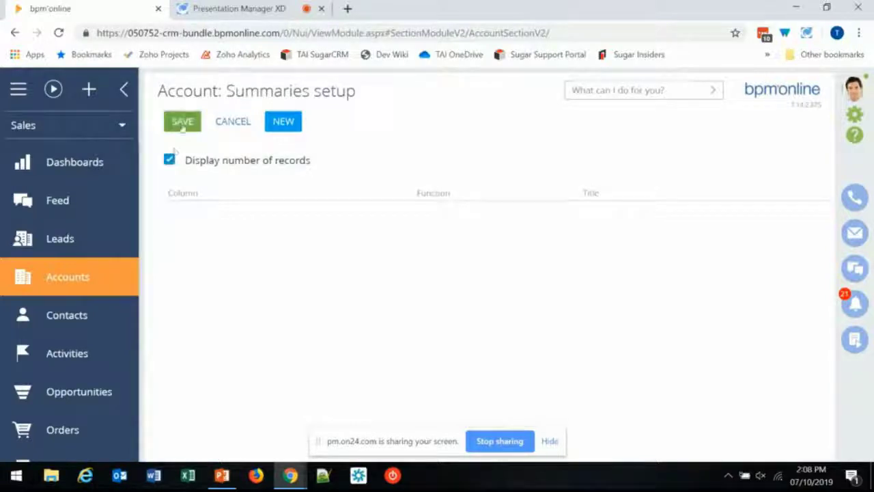
click(182, 123)
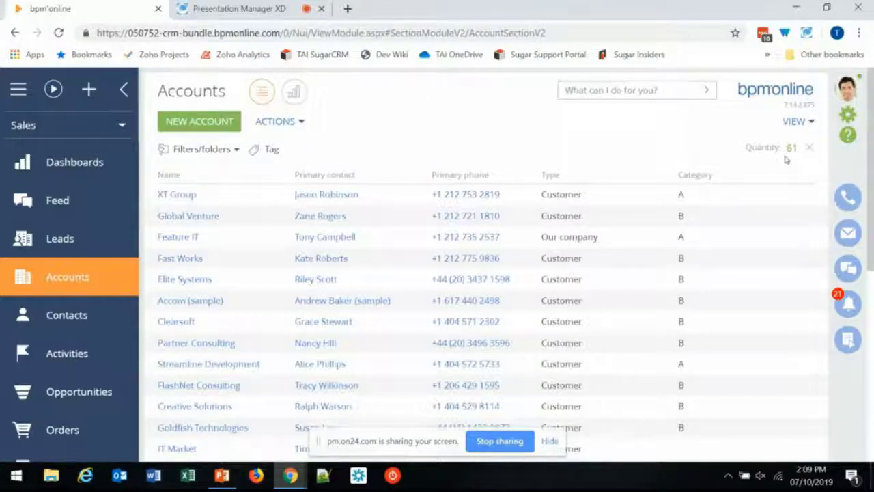
Filter the accounts list to records whose Name contains "a"
click(229, 152)
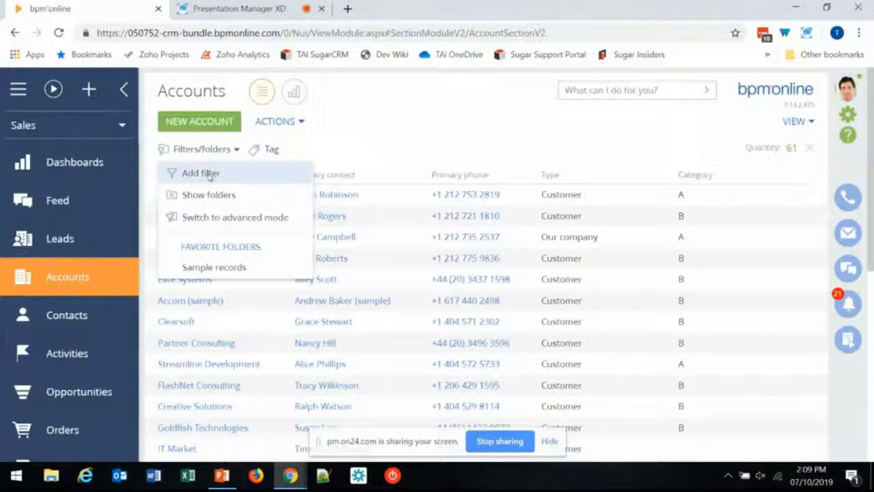
click(211, 173)
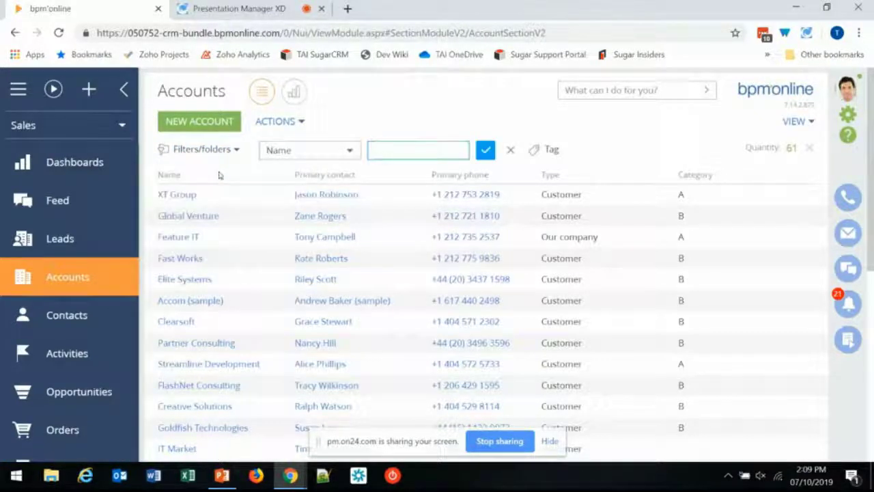
click(346, 150)
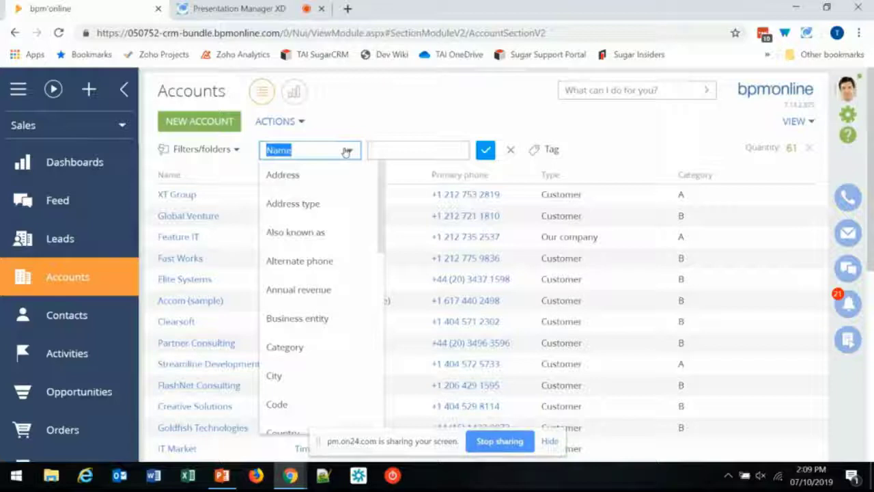
click(347, 150)
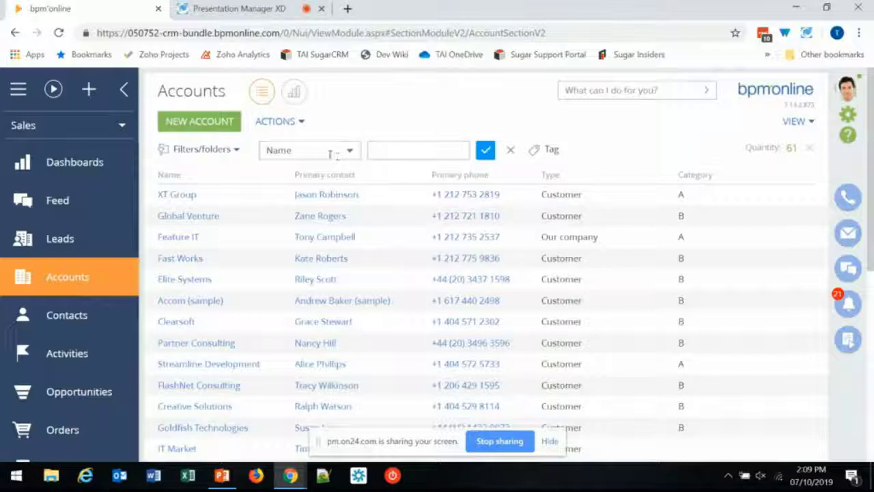
click(390, 153)
text(a)
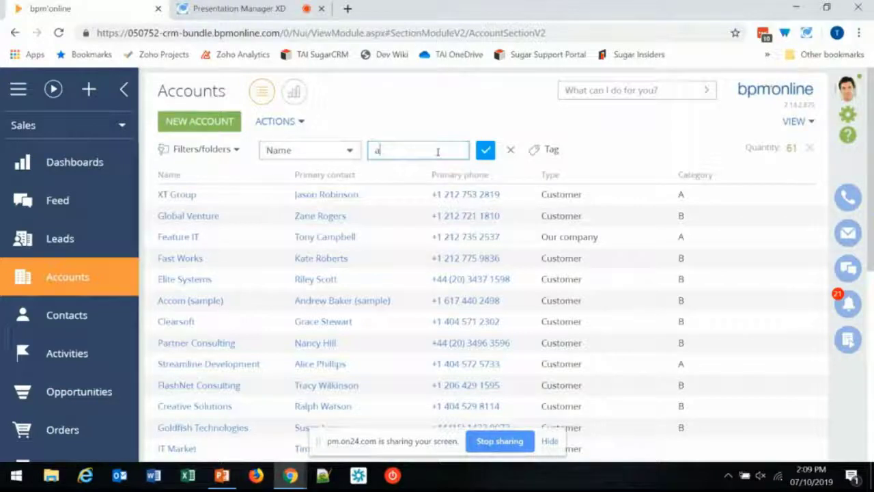
click(482, 152)
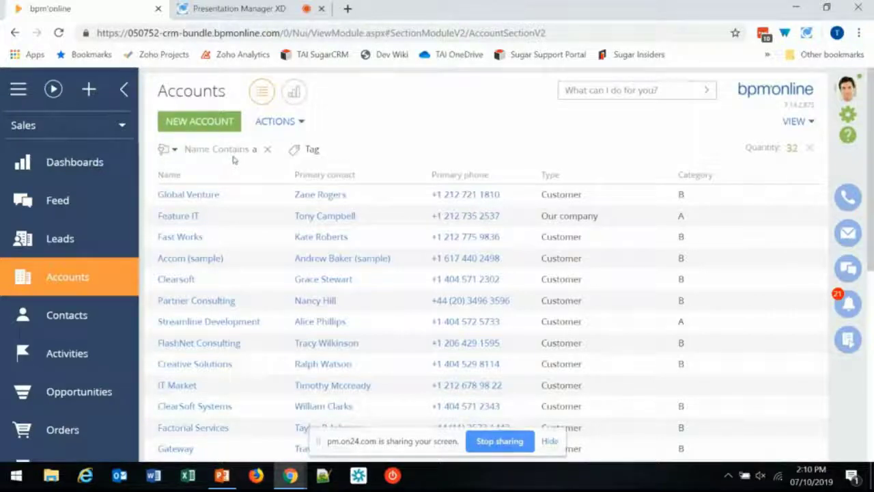
Replace the Name filter with a filter showing only accounts of Type Customer
click(269, 152)
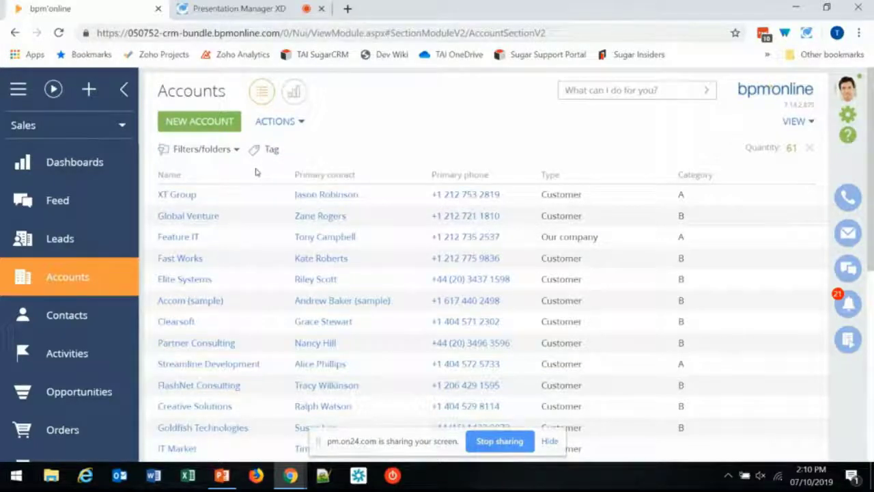
click(222, 150)
click(193, 174)
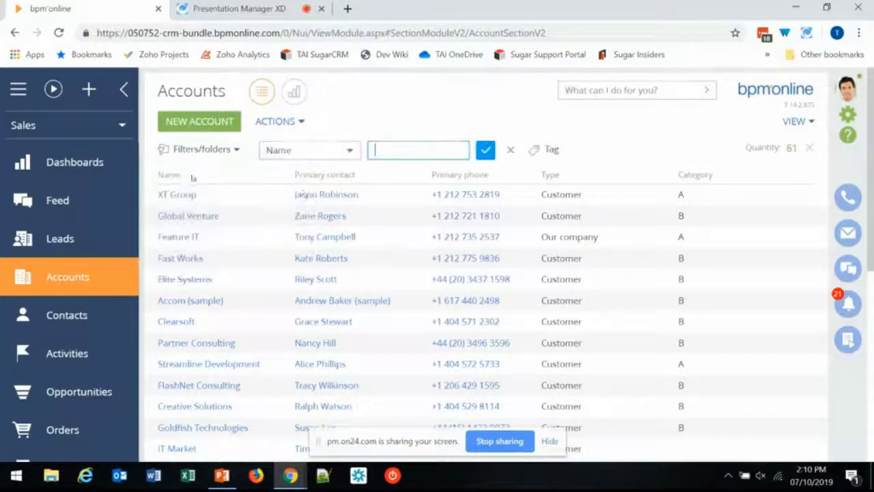
click(337, 151)
text(ty)
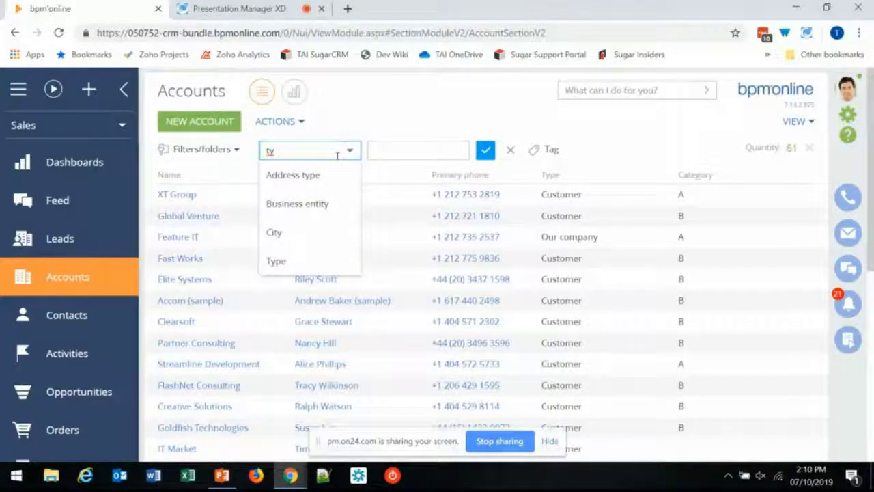
click(277, 261)
click(407, 149)
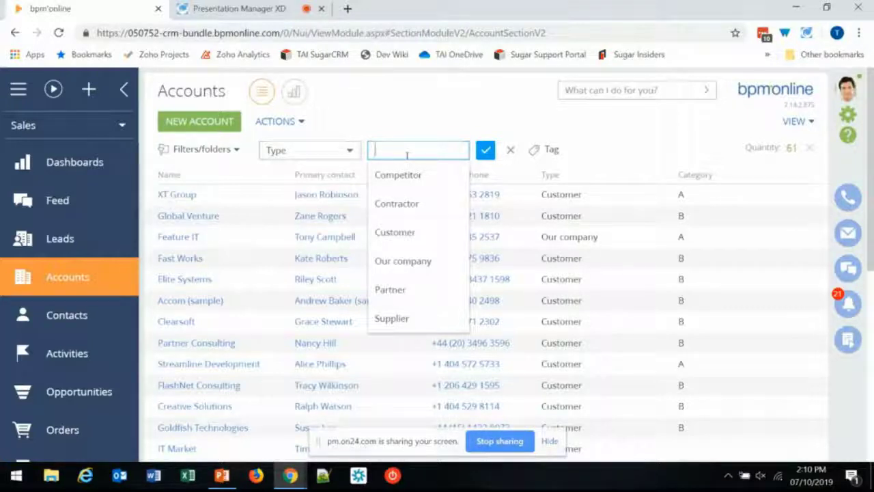
click(409, 233)
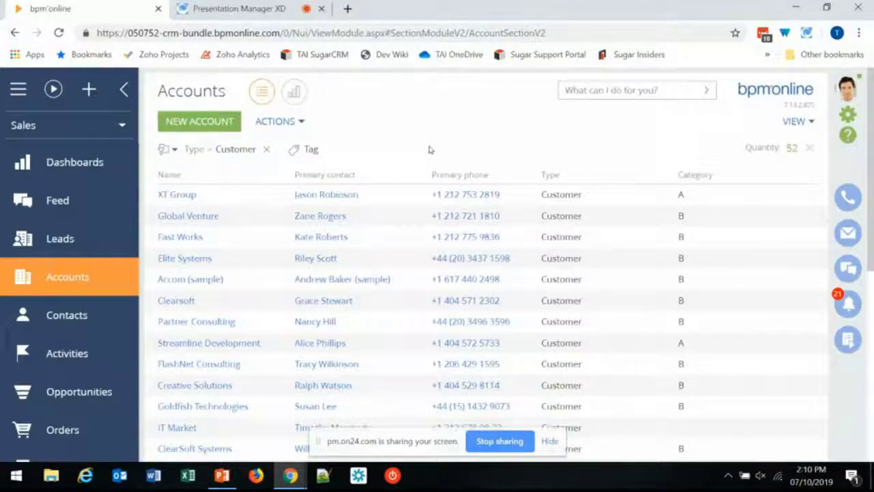
Add a second filter that limits the customer accounts to Category A
click(174, 152)
click(186, 176)
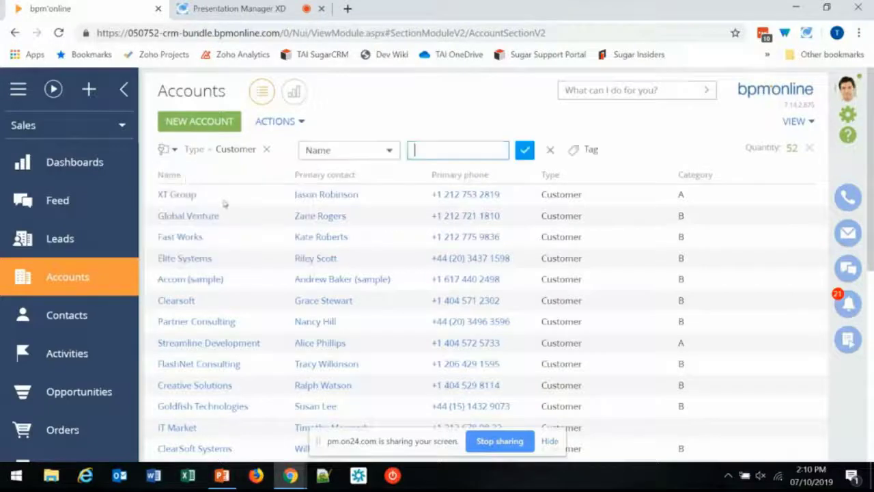
click(348, 150)
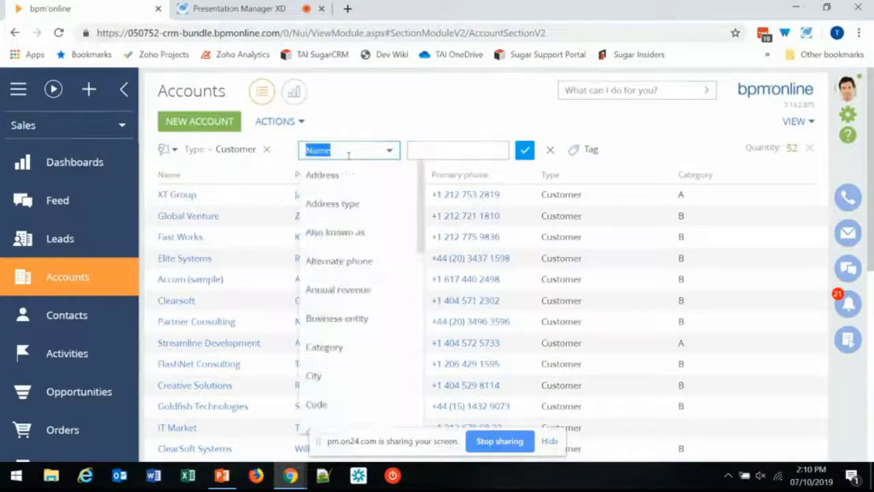
text(ca)
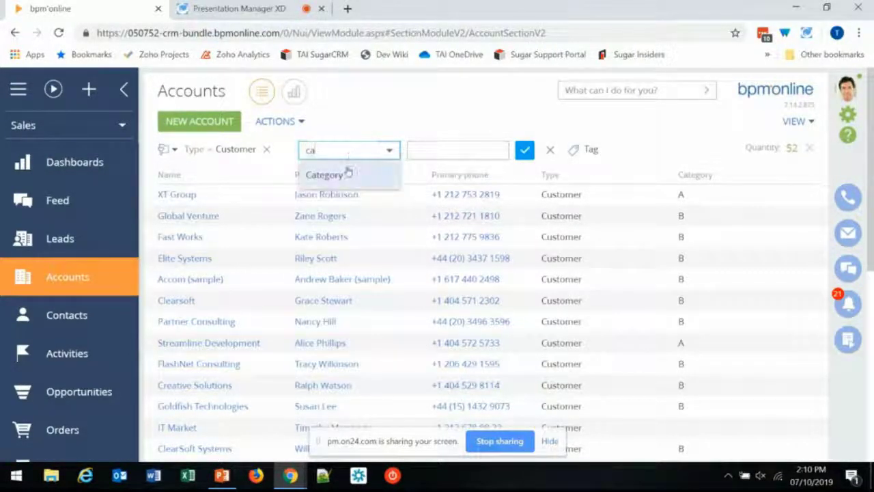
click(347, 172)
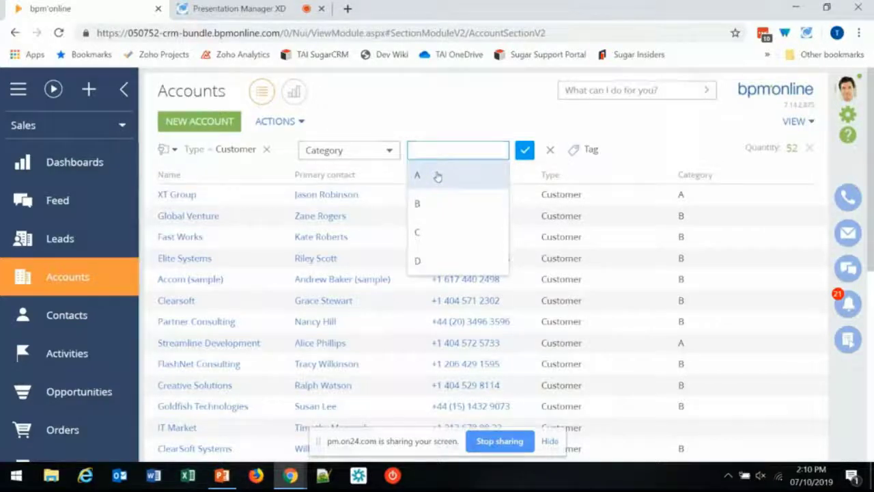
click(438, 176)
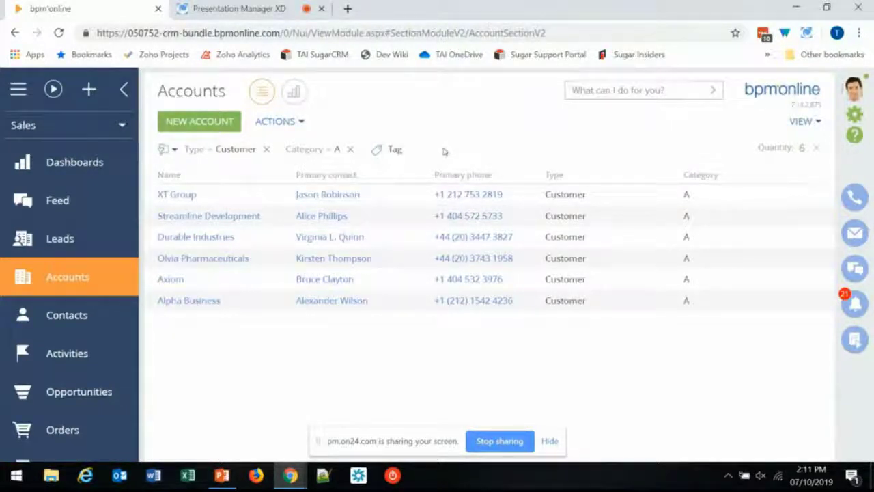
Remove the Category filter and filter the customer accounts by the User Group tag instead
click(351, 152)
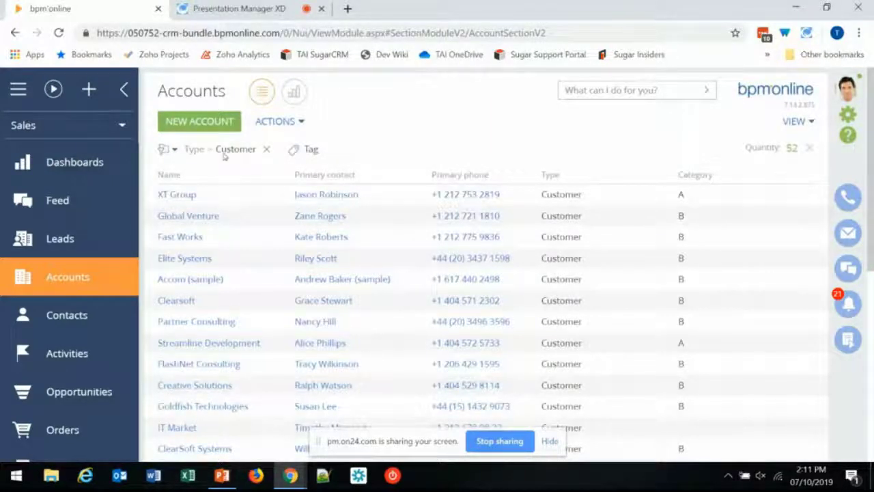
click(310, 151)
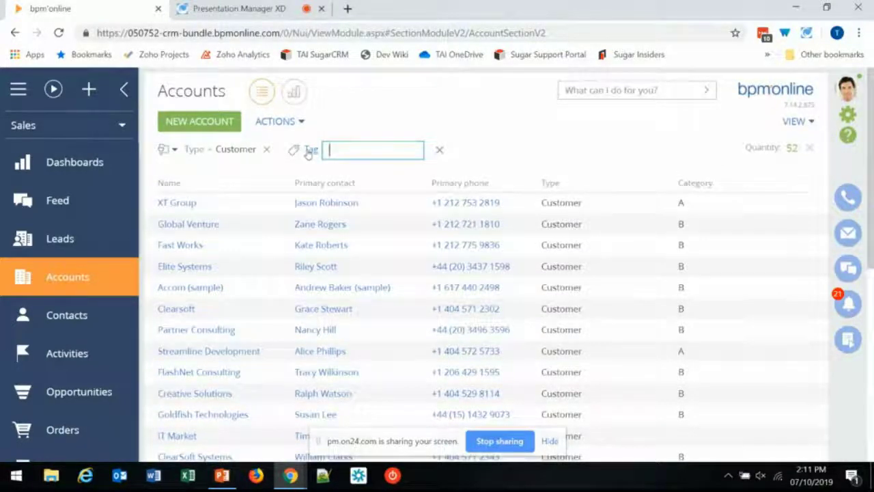
text(us)
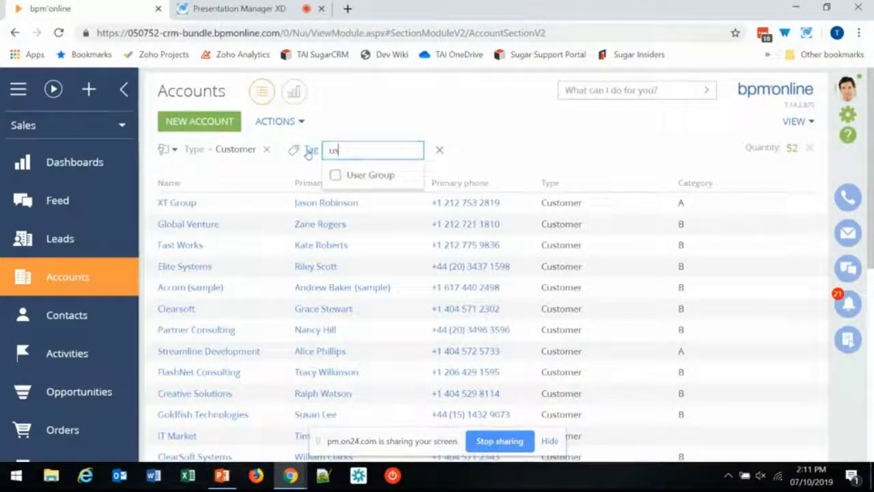
click(381, 175)
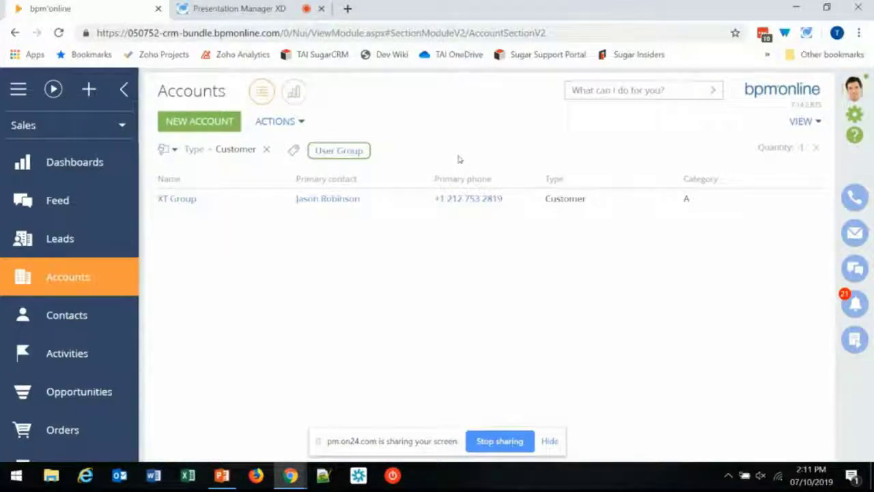
Clear the User Group tag filter and the Type filter from the accounts list
mouse_move(344, 158)
click(360, 152)
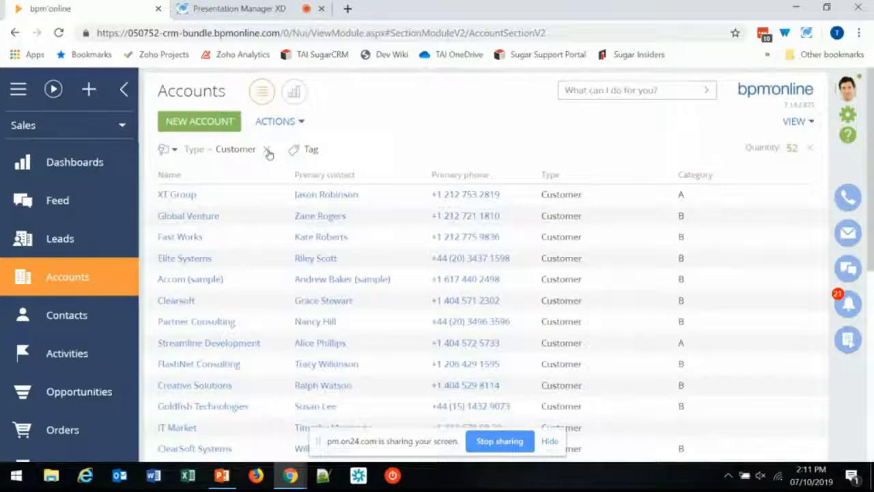
click(268, 151)
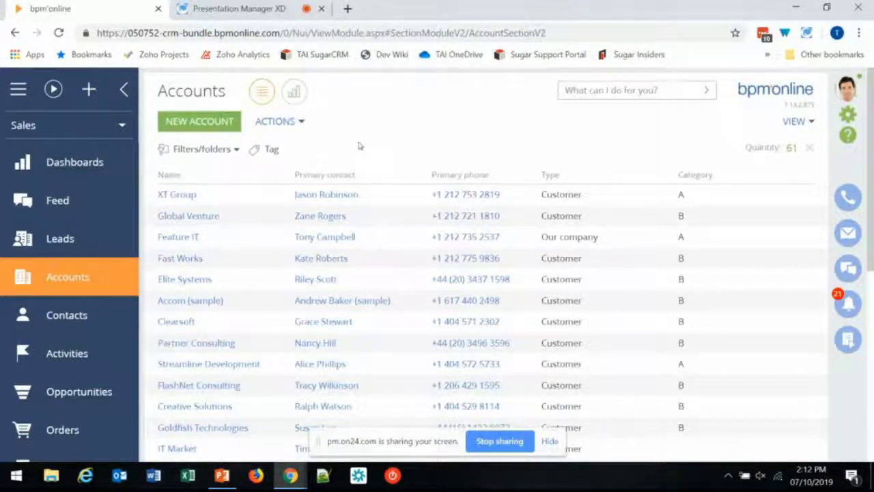
Switch the accounts filter to advanced mode and add a condition on the Type column
click(224, 150)
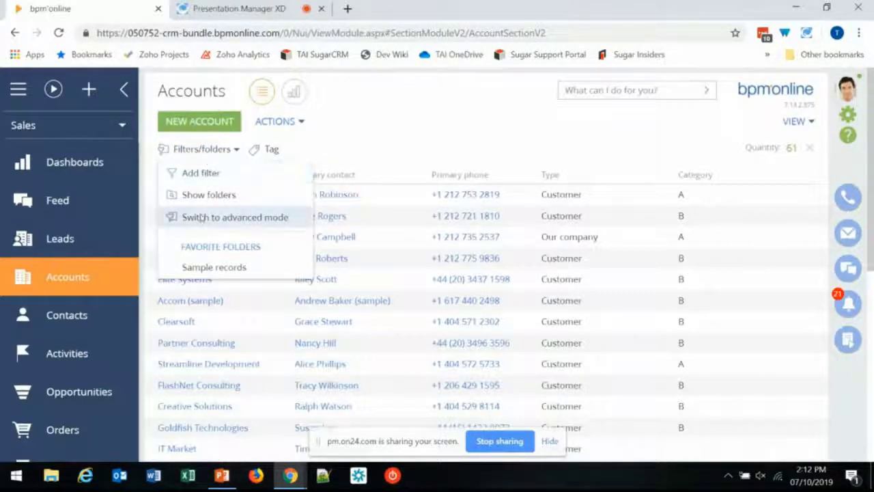
click(235, 218)
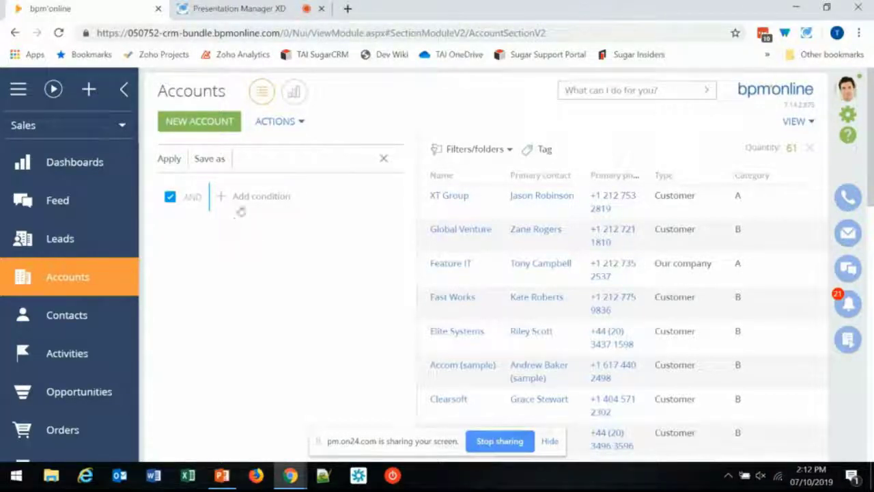
click(250, 198)
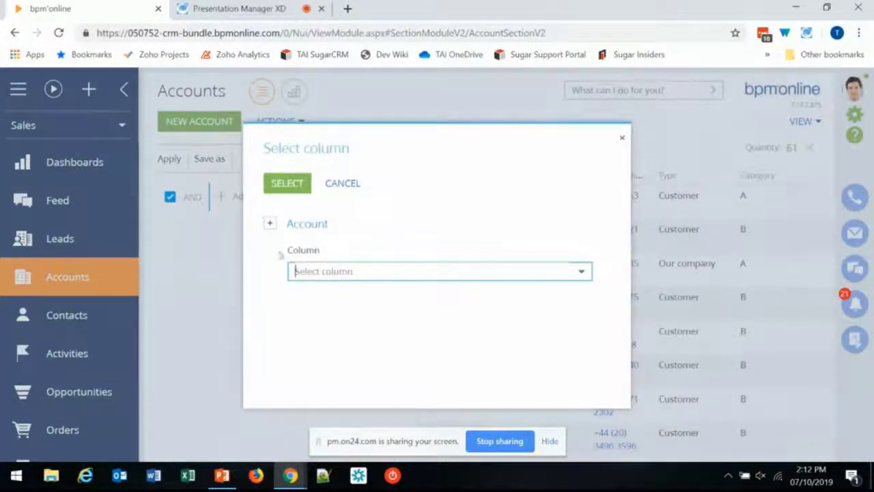
click(579, 273)
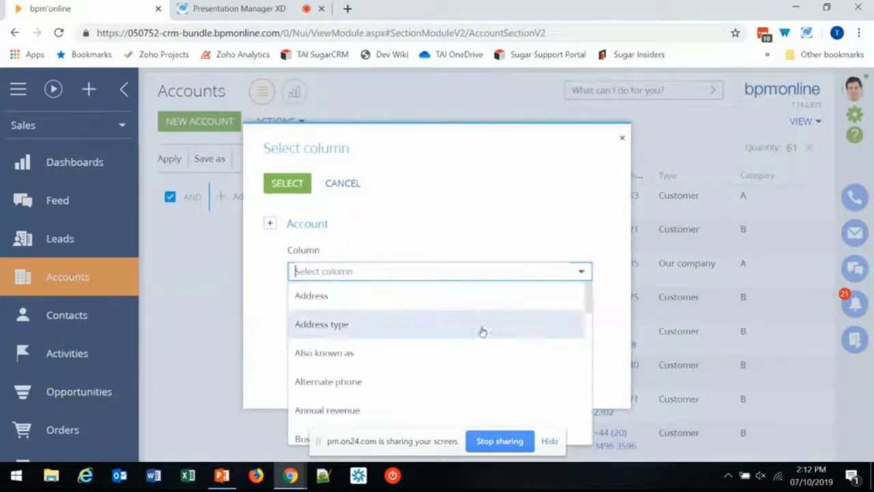
scroll(476, 326, down, 2)
text(ty)
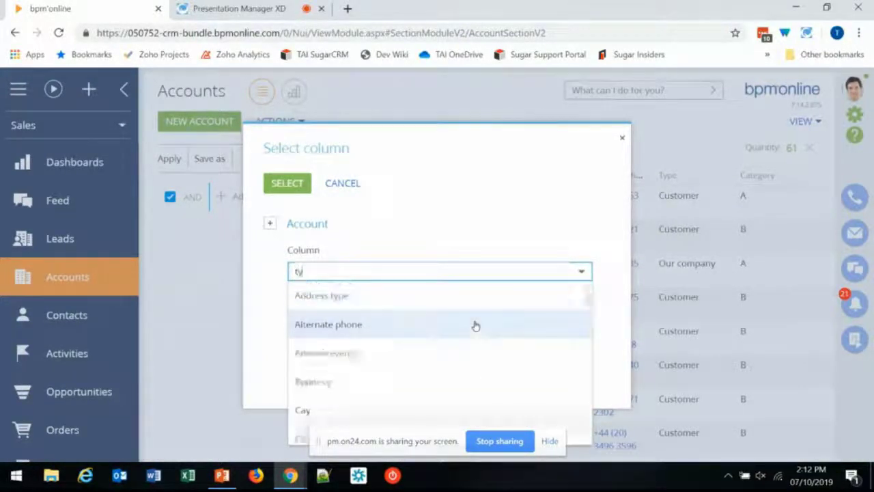
click(392, 386)
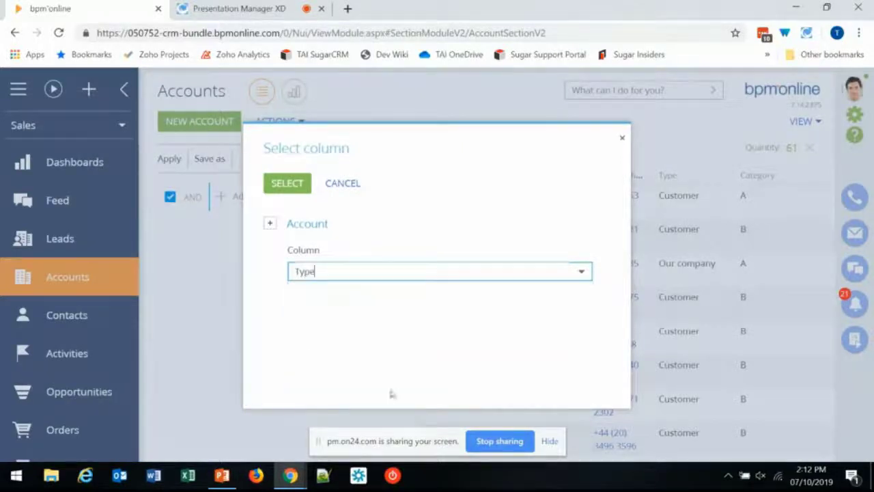
click(287, 184)
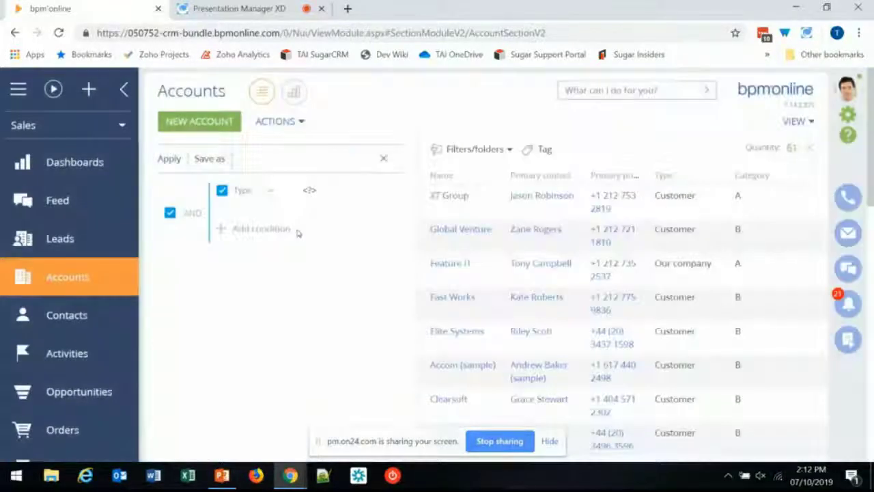
Set the Type condition to equal Customer
click(272, 194)
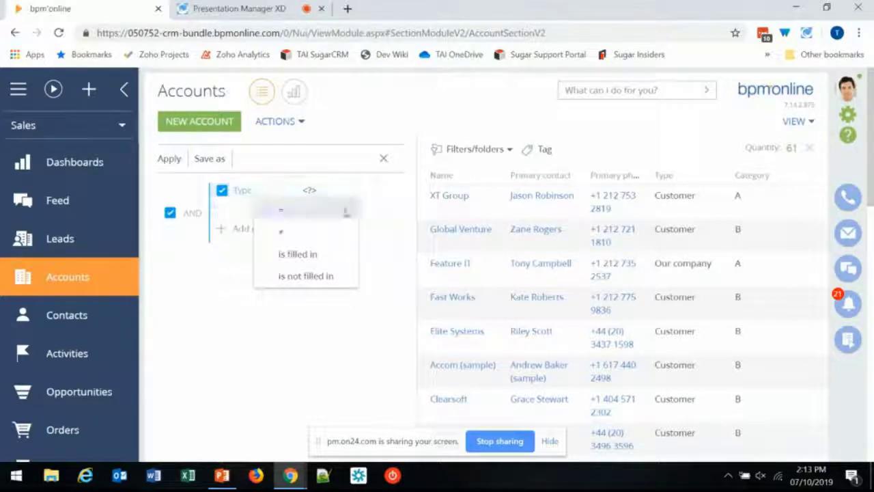
click(309, 192)
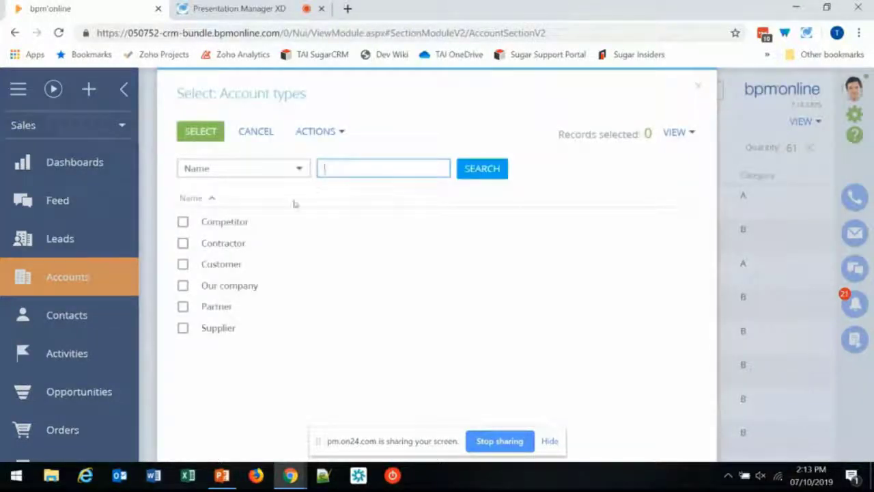
click(184, 265)
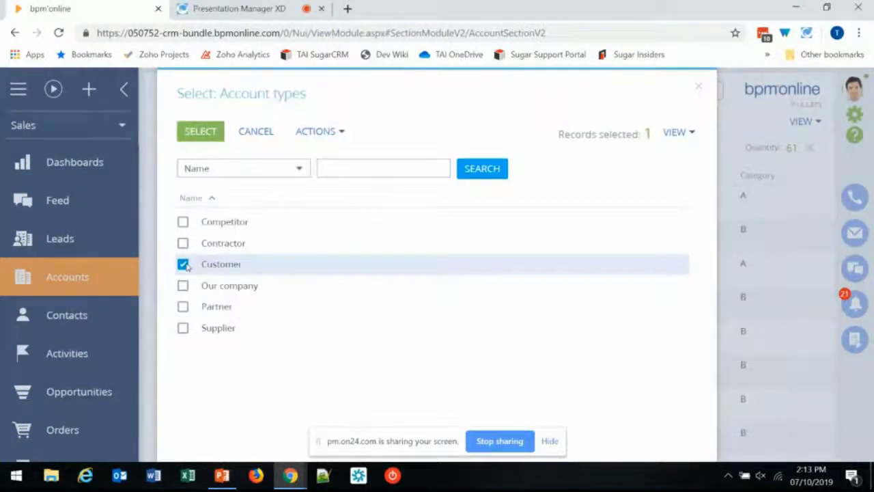
click(215, 136)
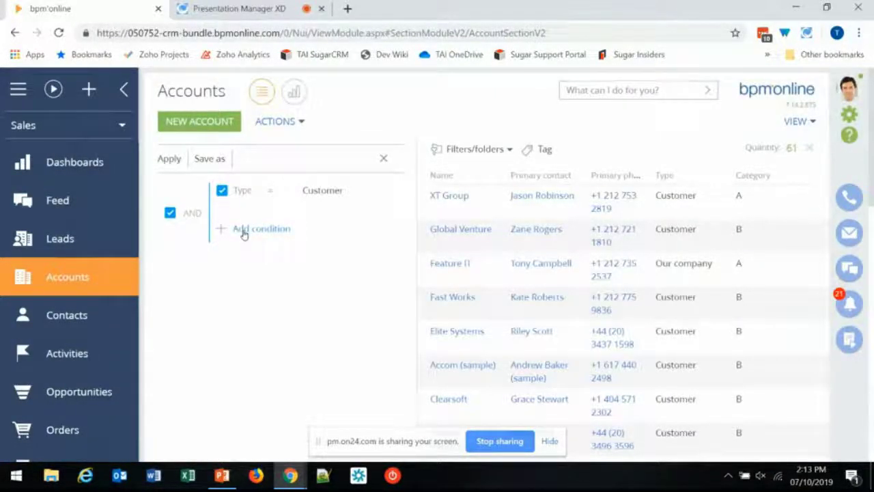
Add a condition that Category equals A and apply the advanced filter to the accounts list
click(244, 233)
click(338, 273)
text(ca)
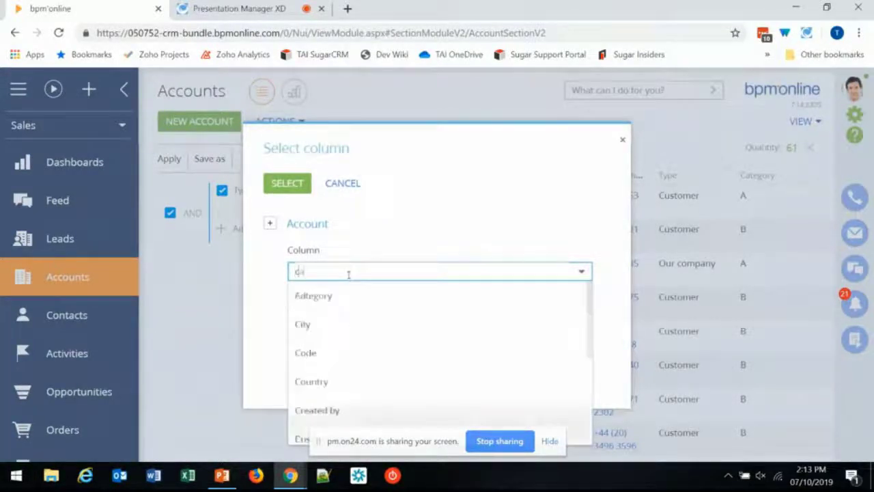
click(347, 295)
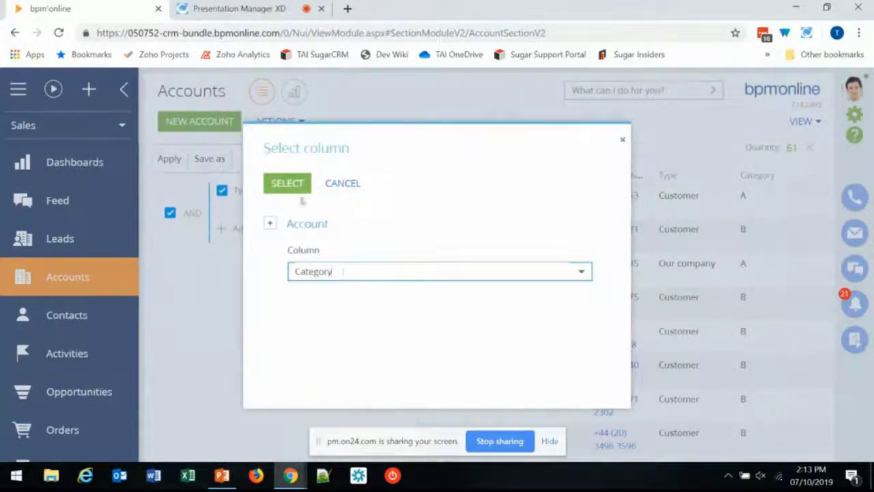
click(287, 183)
click(328, 227)
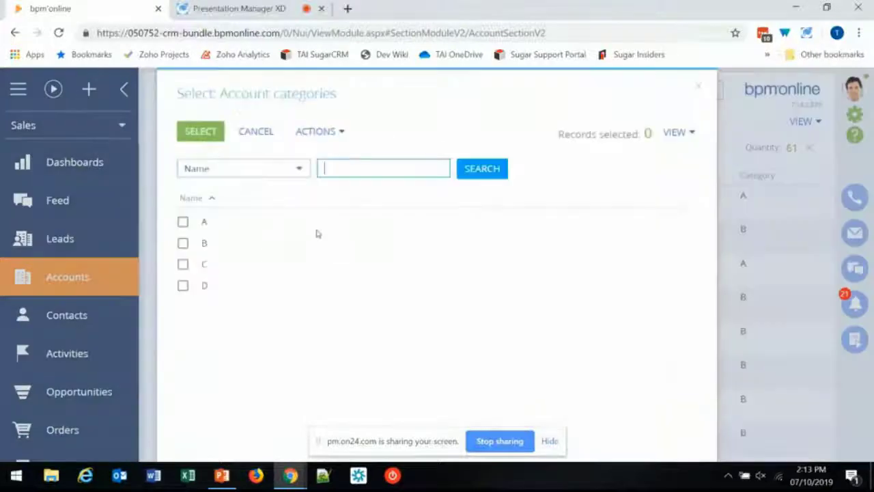
click(183, 221)
click(200, 132)
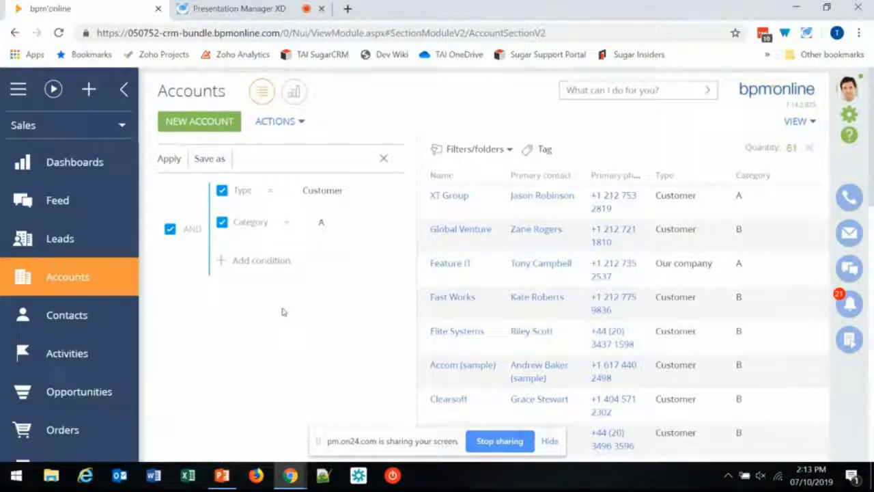
click(170, 159)
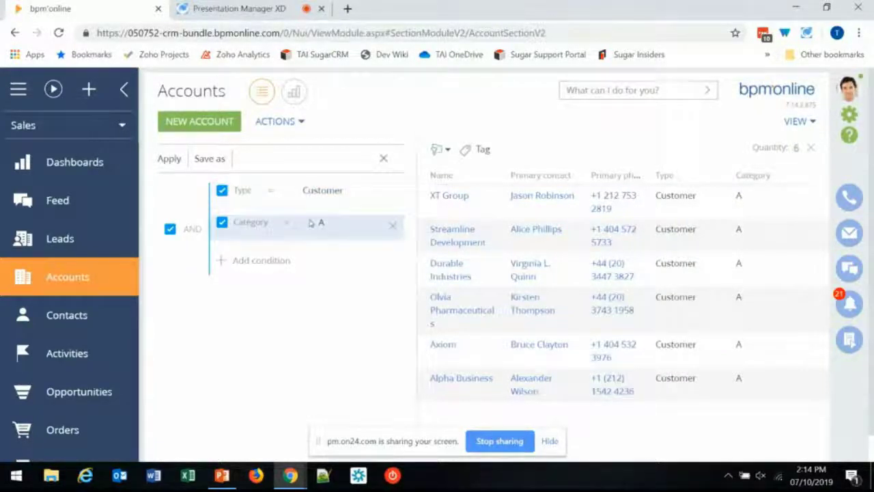
Apply the filter with its conditions joined by OR, and set the group operator back to AND
click(193, 231)
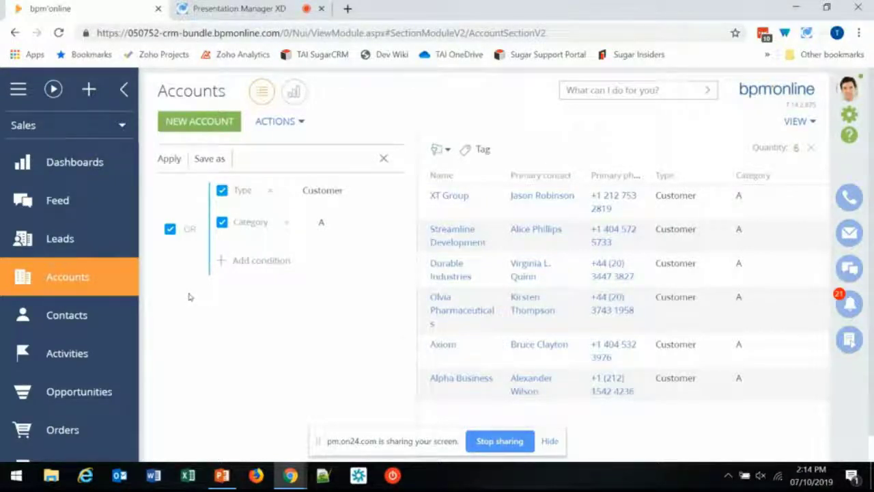
click(167, 165)
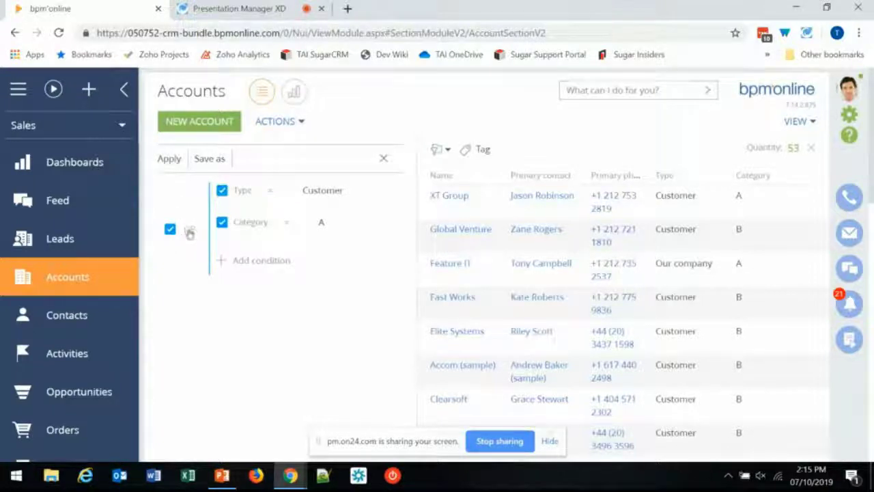
click(190, 233)
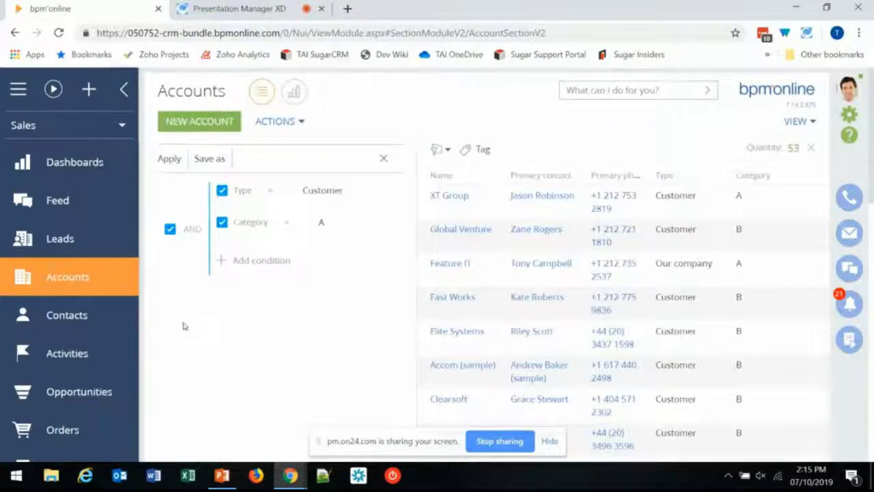
Add a condition that the account Owner equals Current contact
click(262, 261)
text(ow)
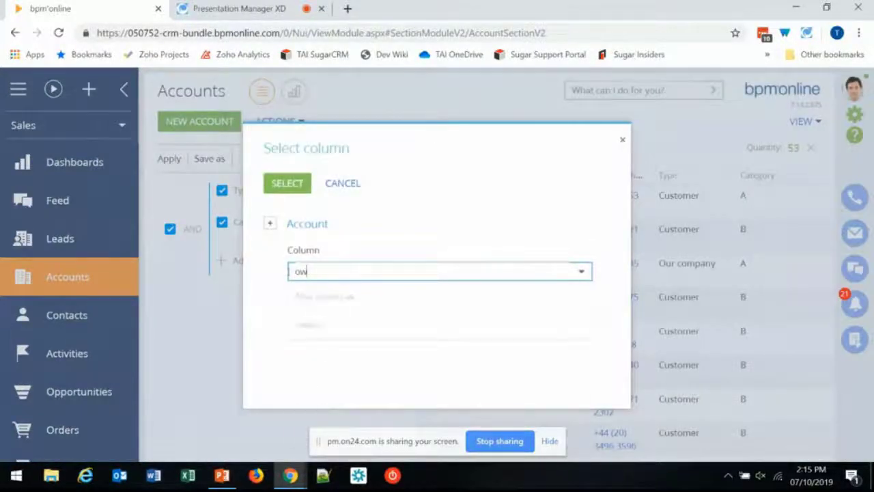
text(n)
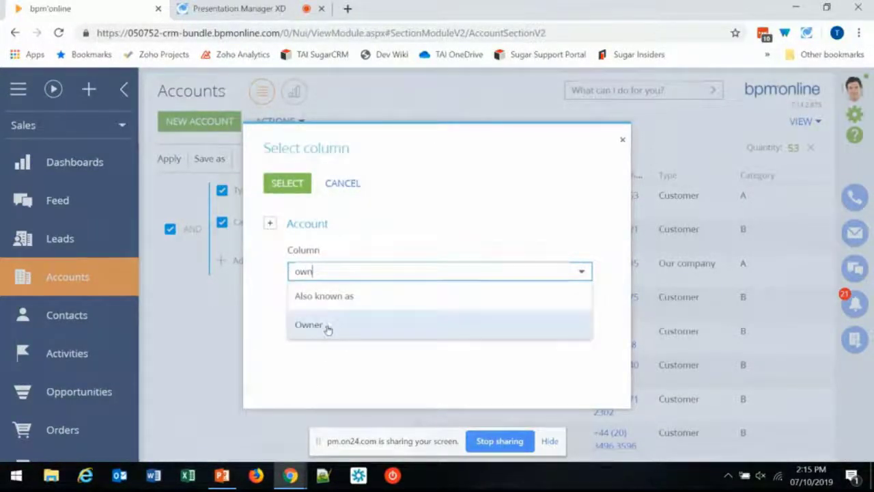
click(327, 325)
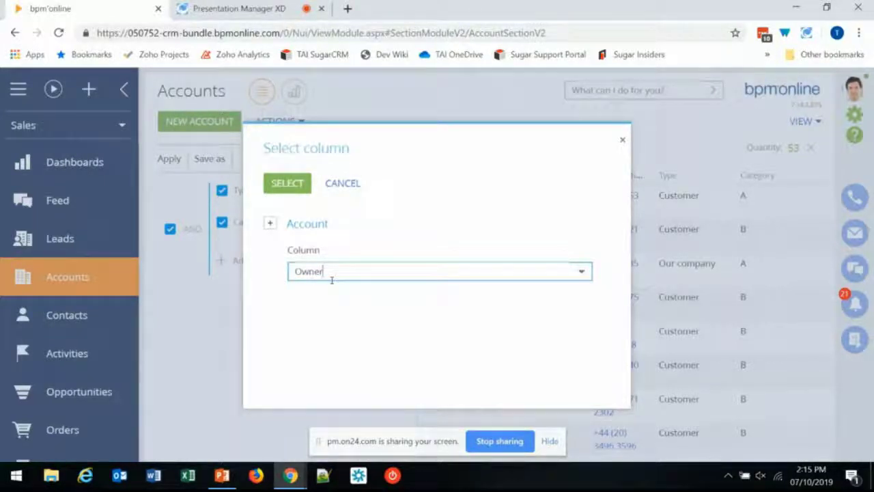
click(295, 185)
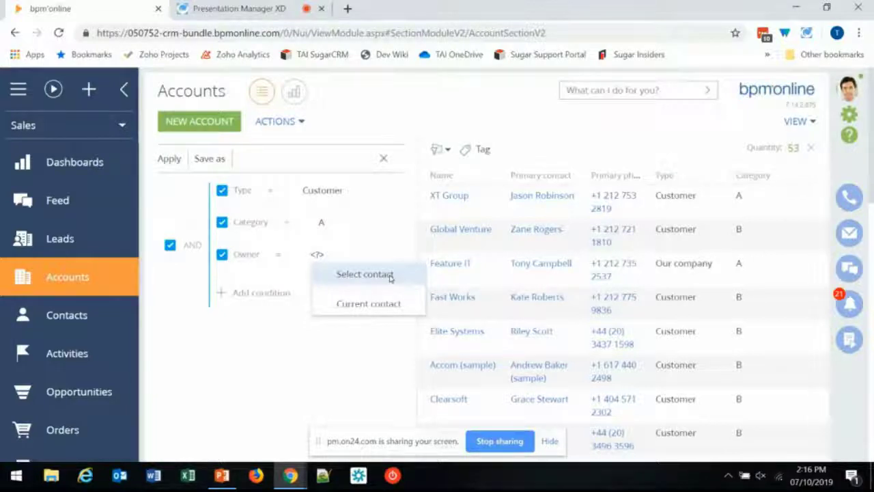
click(369, 309)
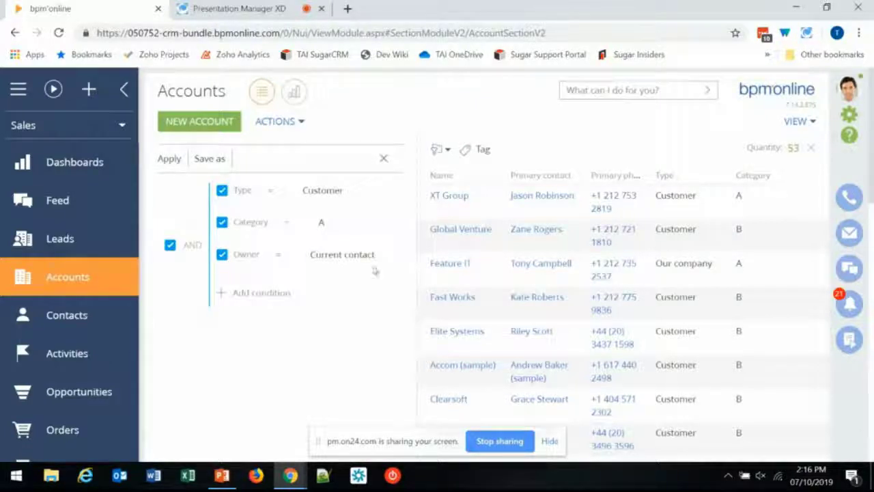
Remove the Type, Category and Owner conditions and apply the emptied filter
click(396, 196)
click(396, 196)
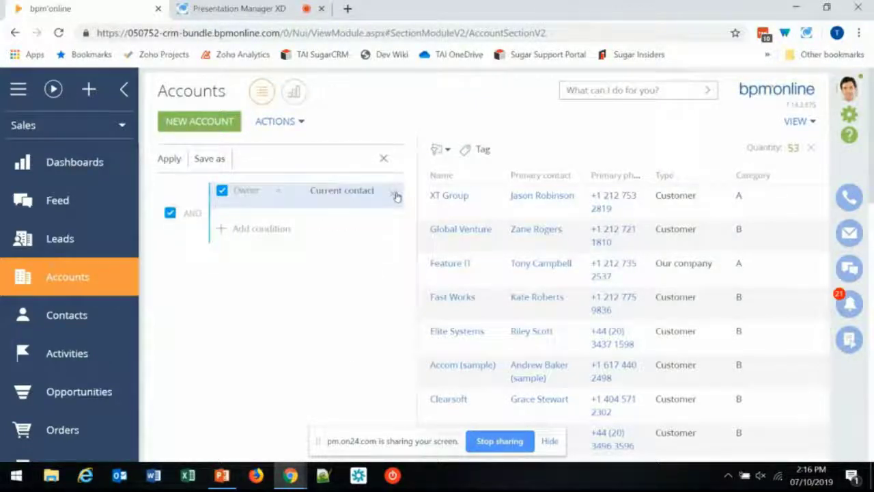
click(396, 196)
click(172, 161)
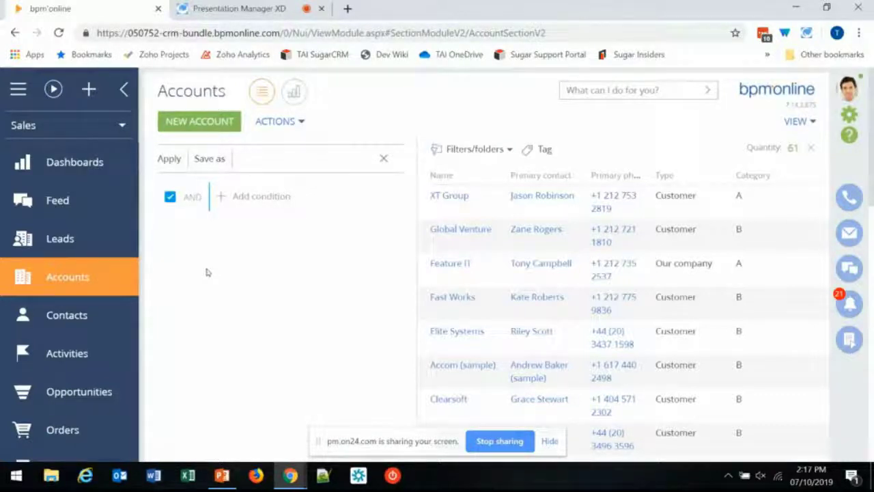
Add a condition on the Quantity column of the connected object Opportunity (by column Account)
click(242, 199)
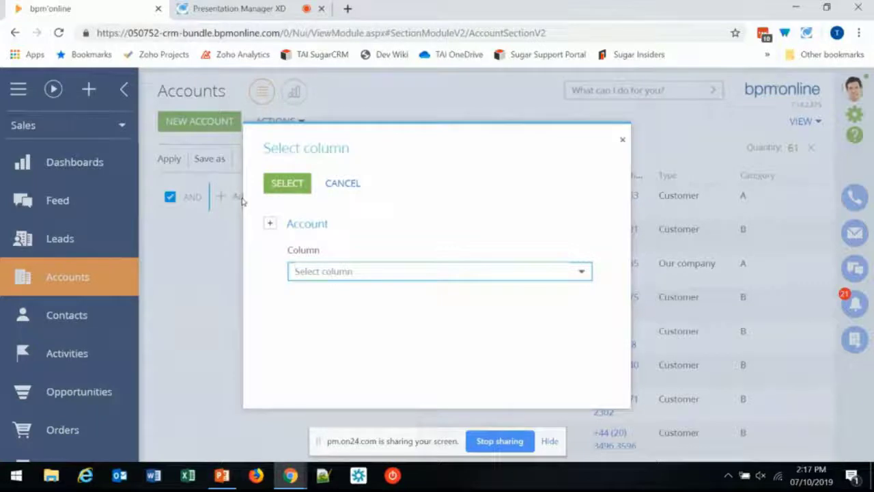
click(309, 272)
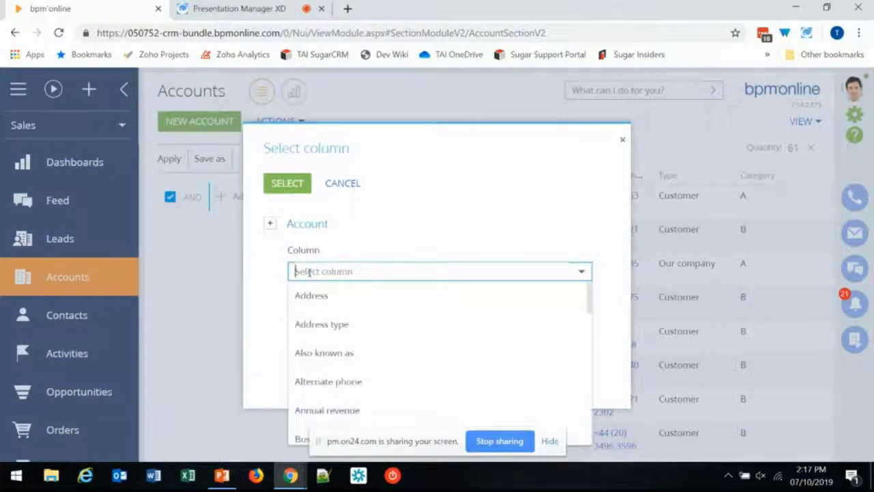
click(266, 269)
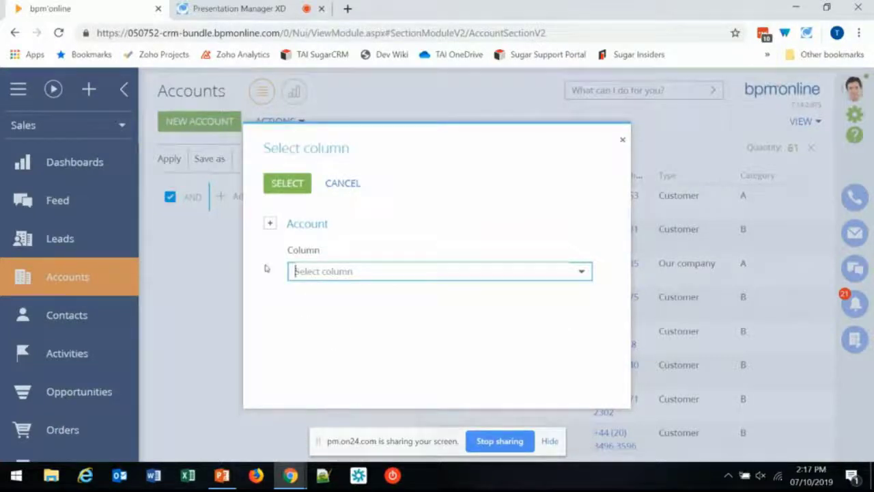
click(271, 225)
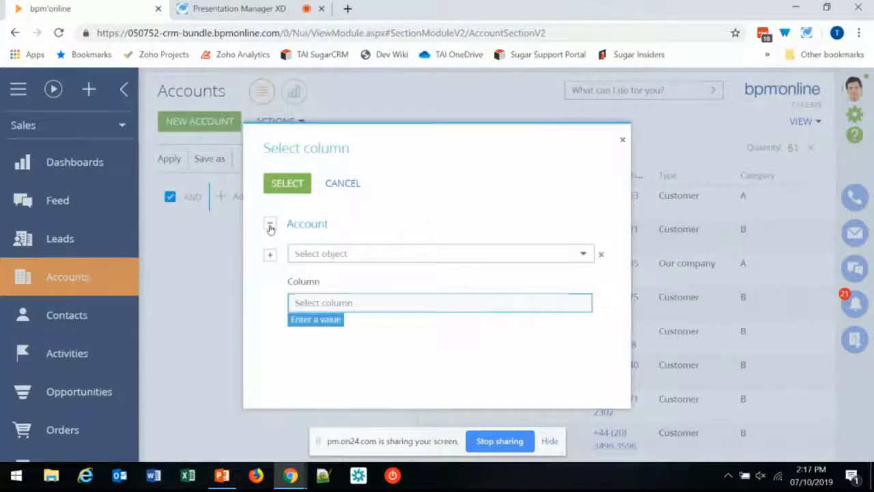
click(346, 252)
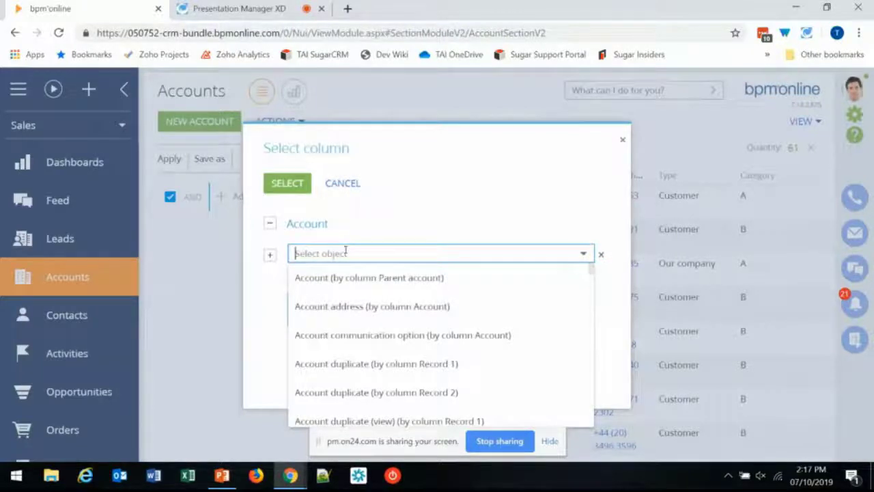
text(opp)
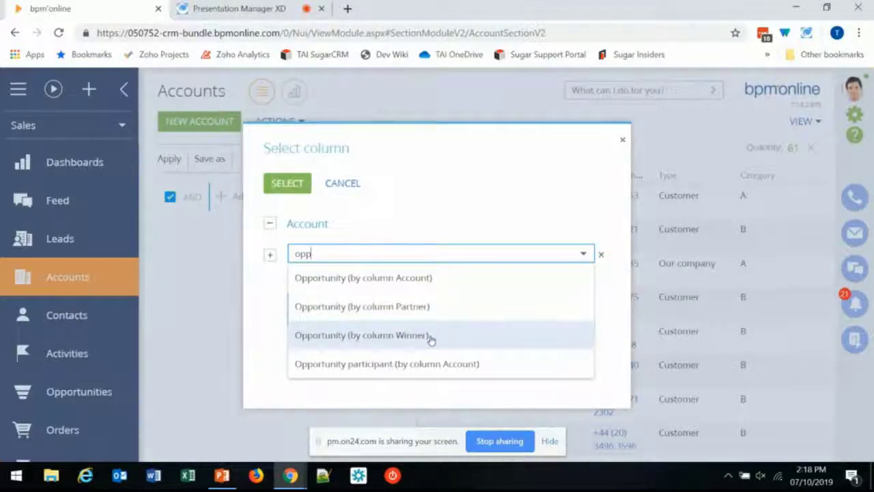
click(416, 280)
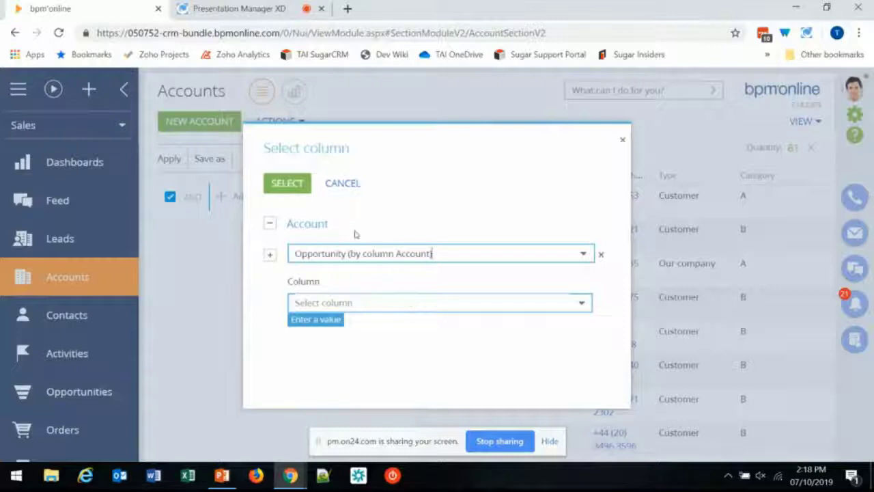
click(401, 303)
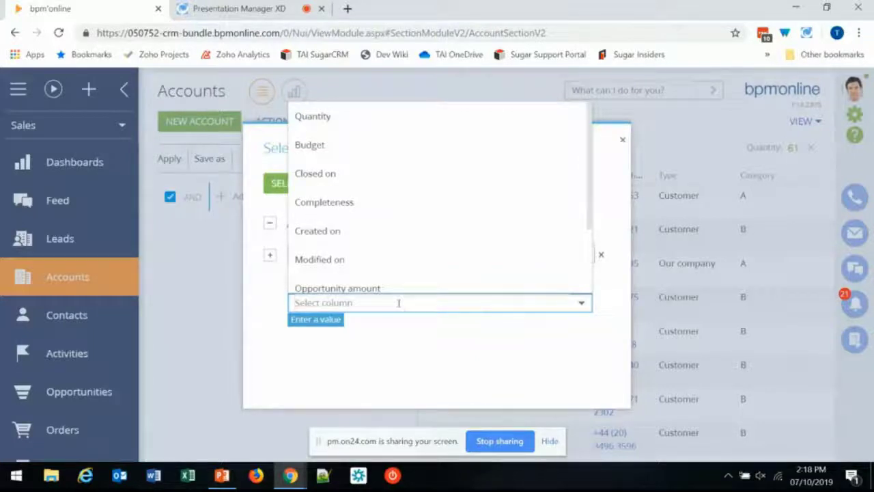
click(351, 119)
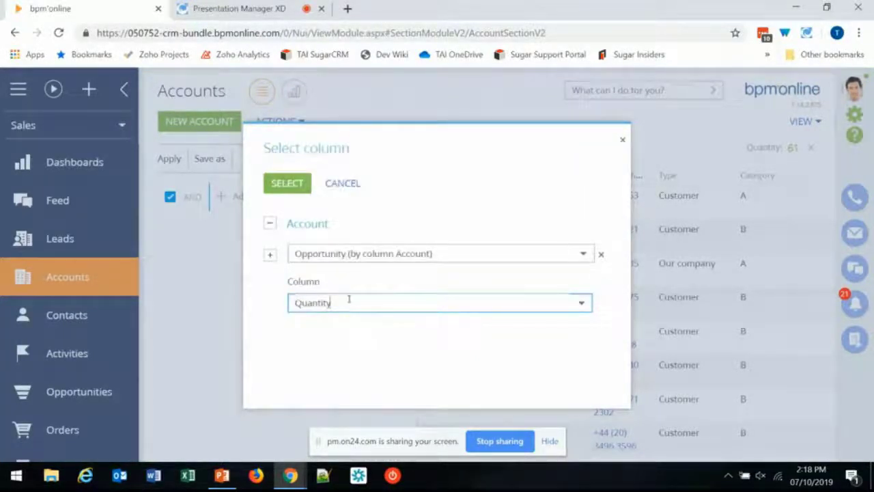
click(296, 187)
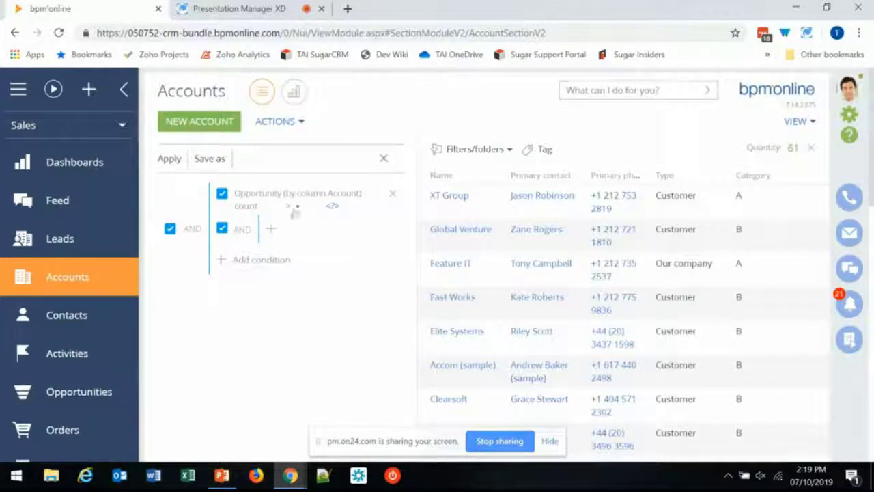
Set the opportunity count condition to greater than 0 and look at the alternative aggregate options without changing the function
click(333, 209)
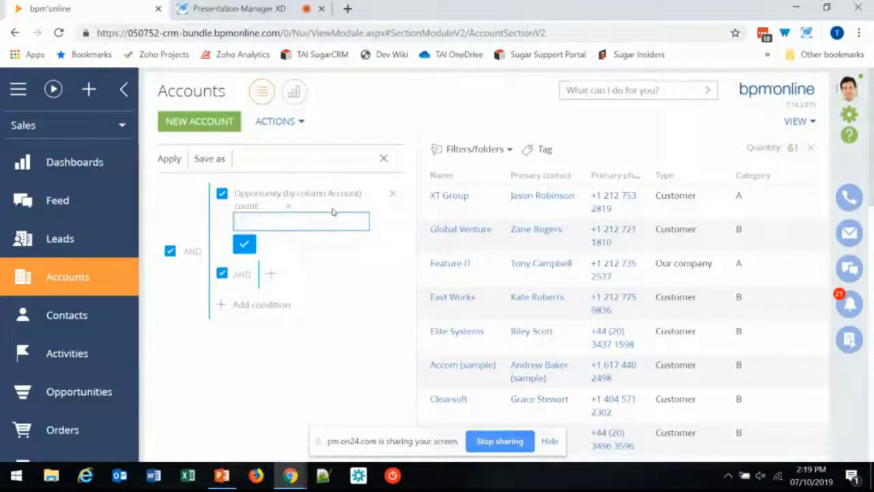
text(0)
click(244, 243)
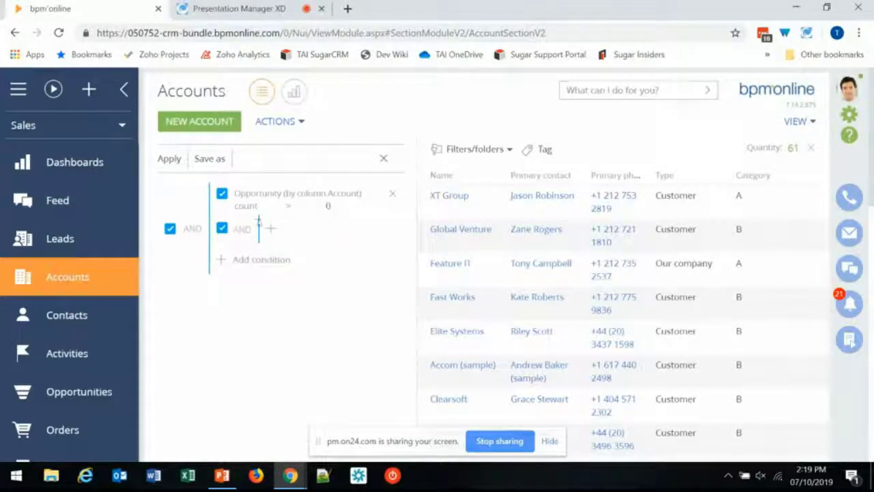
click(255, 207)
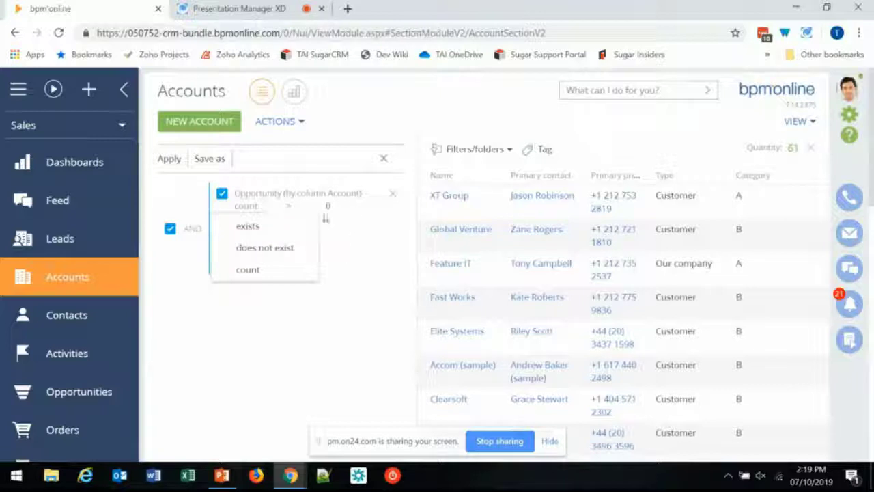
click(302, 242)
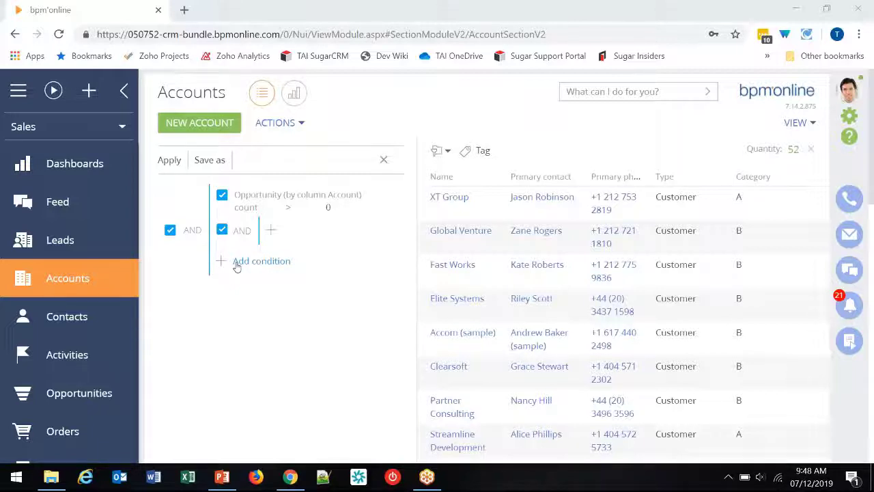
Add a nested condition on the Stage column inside the Opportunity (by column Account) condition
click(272, 233)
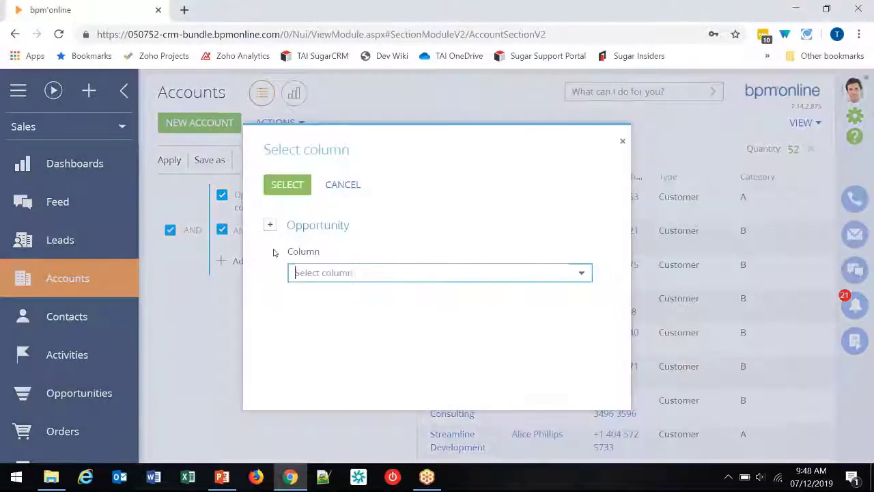
click(338, 270)
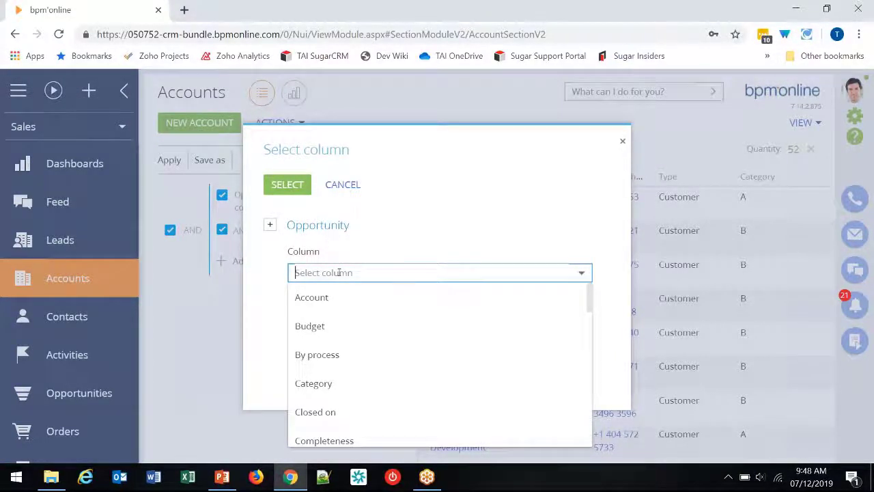
text(st)
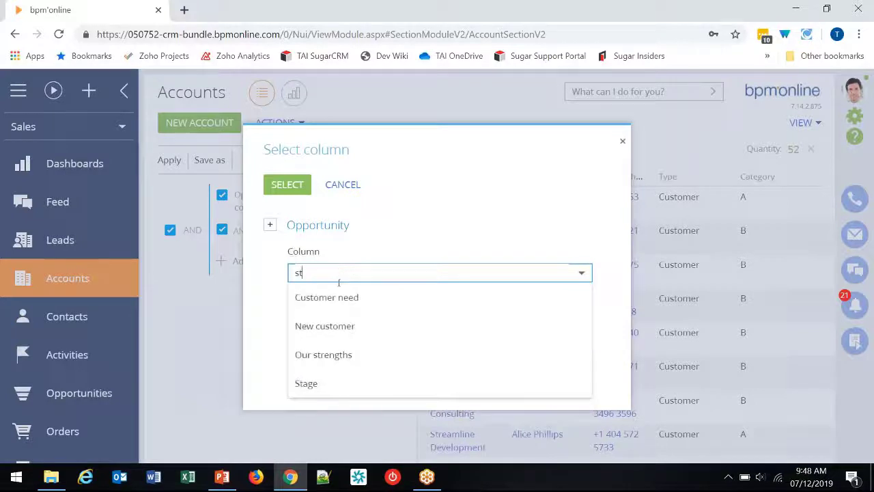
click(327, 384)
click(307, 185)
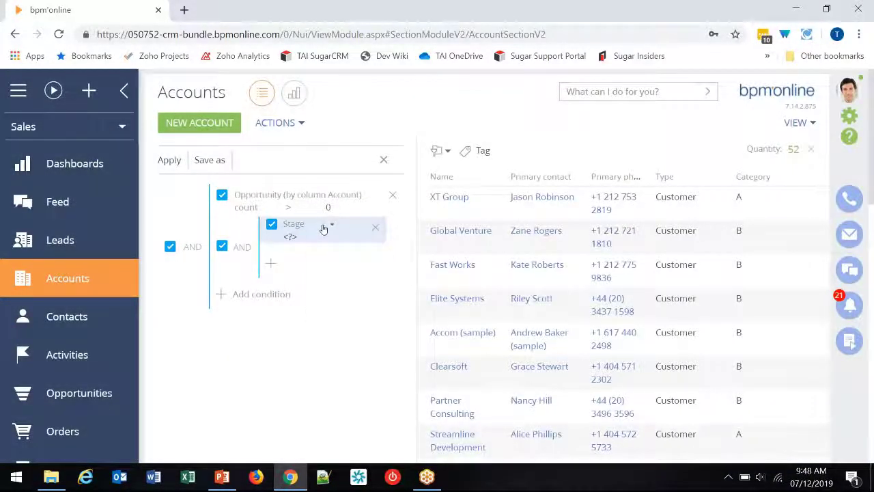
Set the Stage condition to not equal Closed lost, Closed rejected, Closed rerouted and Closed won, and apply the filter
click(323, 229)
click(333, 265)
click(290, 236)
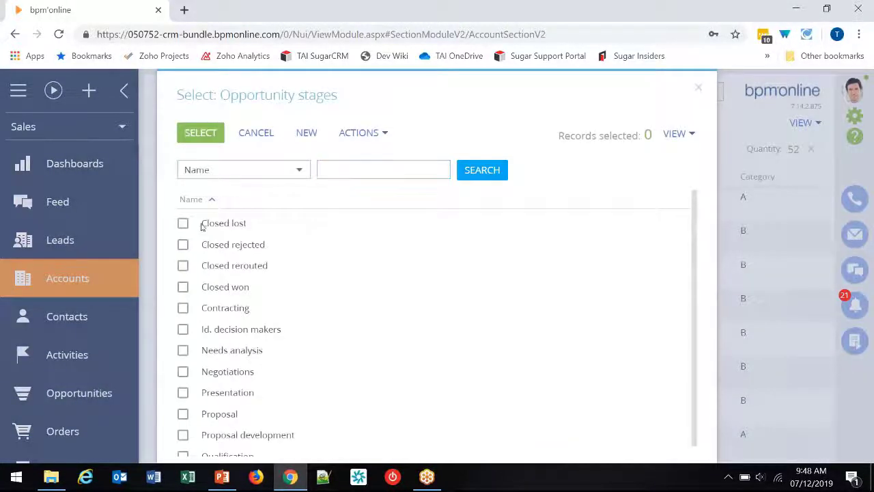
click(203, 225)
click(203, 246)
click(203, 267)
click(205, 287)
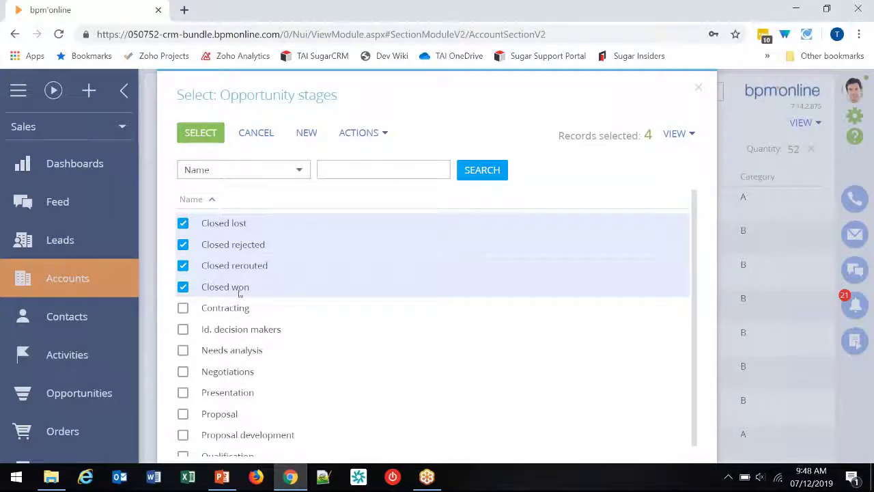
click(198, 132)
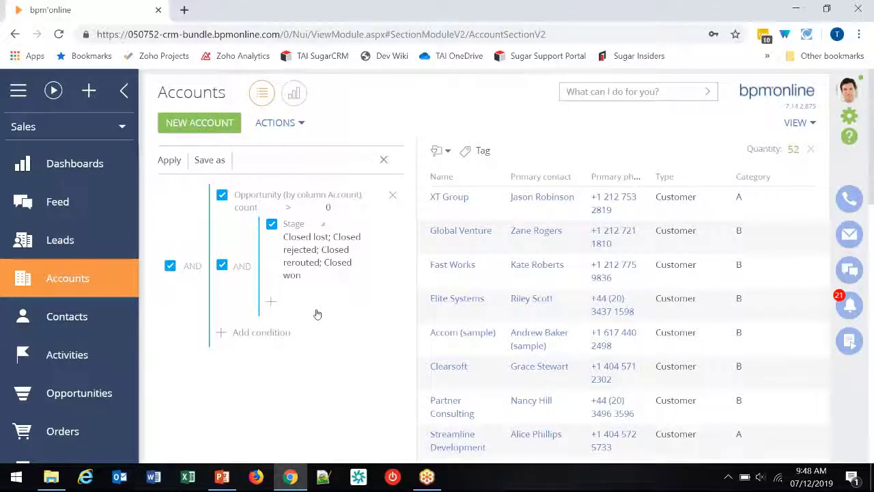
click(172, 160)
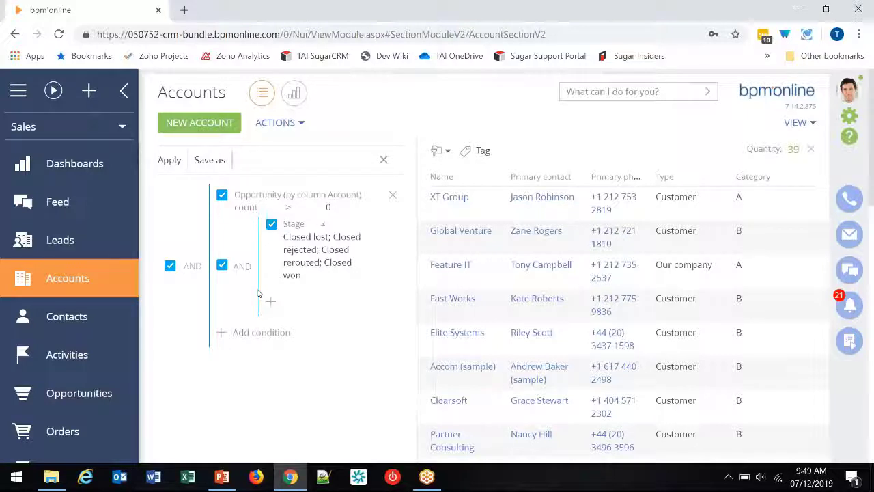
Replace the Opportunity condition with one on the Quantity column of Activity (by column Account), set to does not exist
click(394, 197)
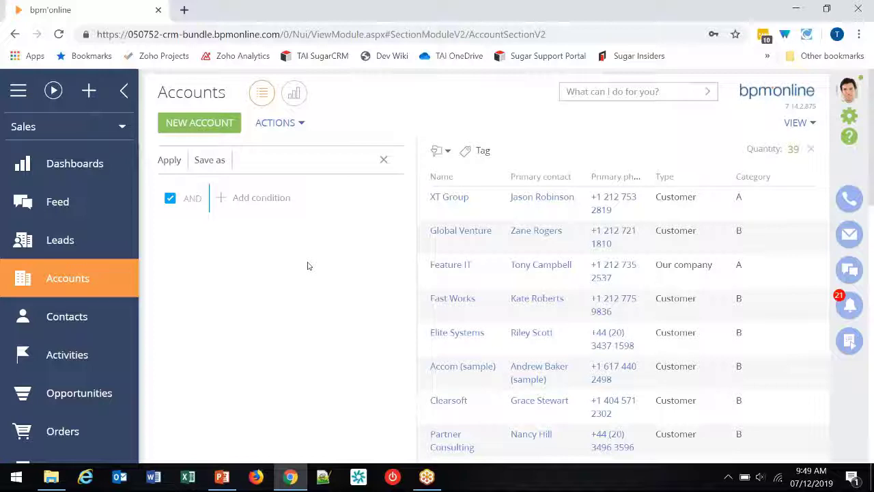
click(231, 200)
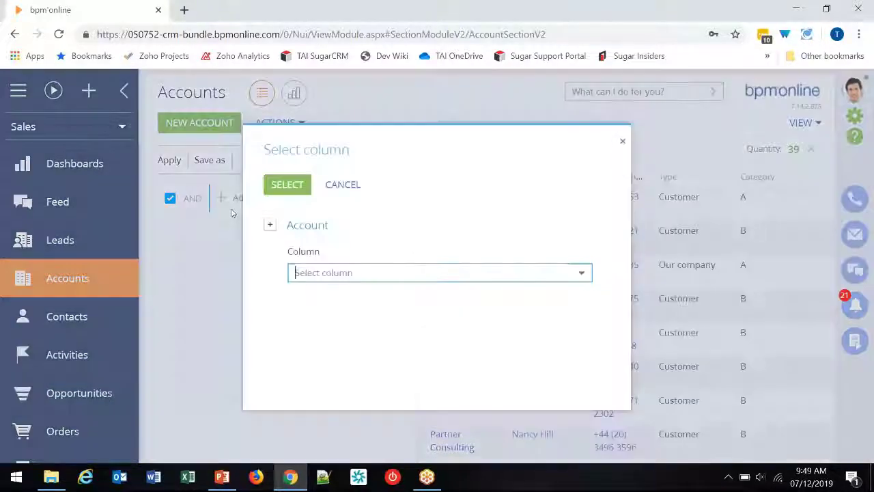
click(270, 226)
click(312, 251)
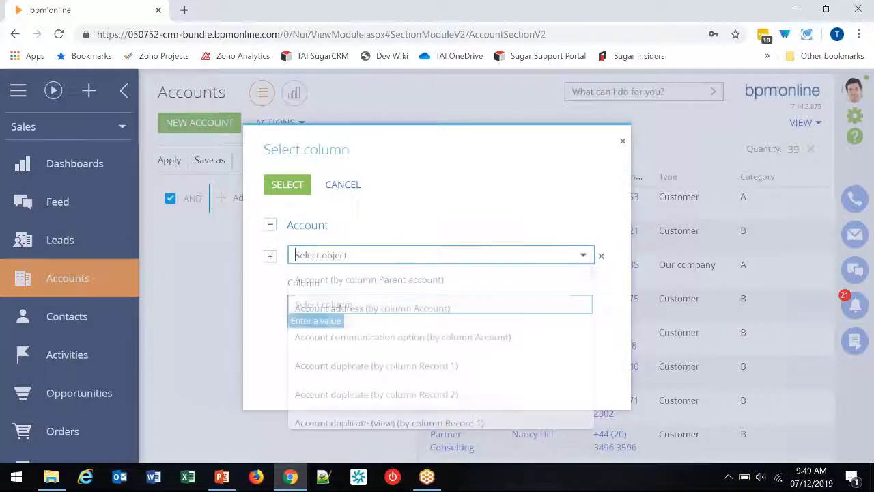
text(act)
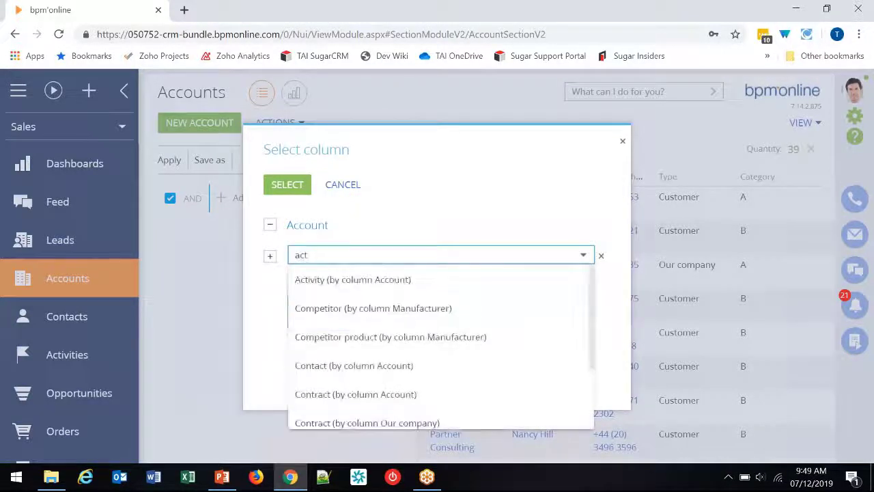
click(362, 281)
click(365, 305)
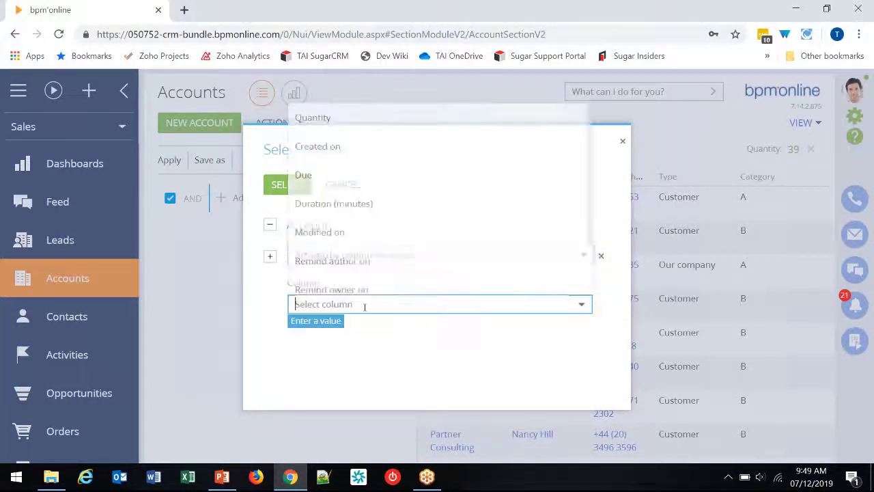
click(356, 119)
click(296, 185)
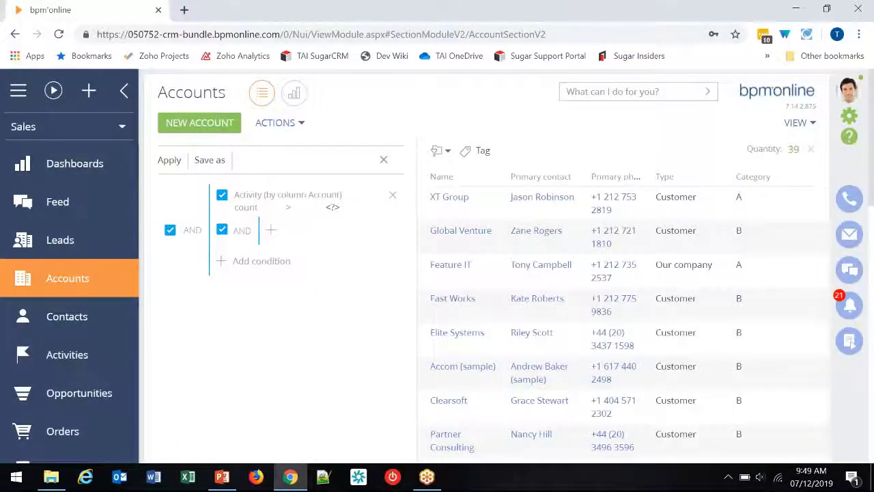
click(255, 211)
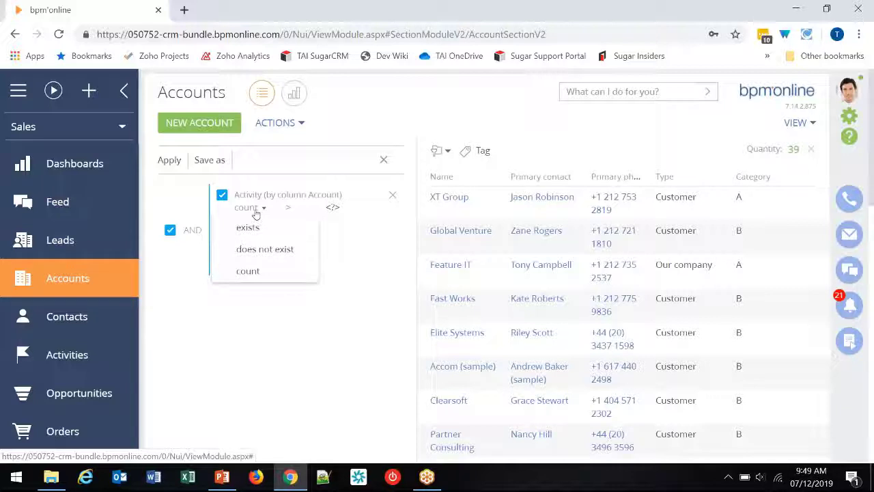
click(278, 251)
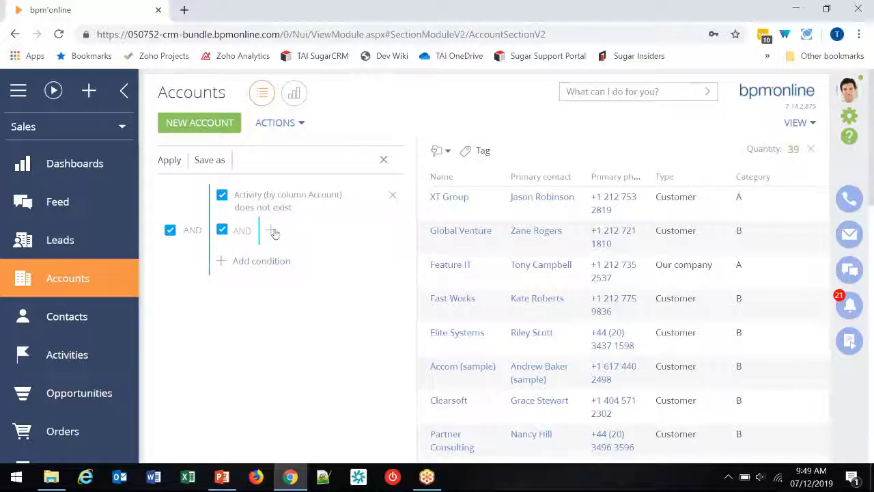
Add a nested condition on the Due column inside the Activity (by column Account) condition
click(274, 233)
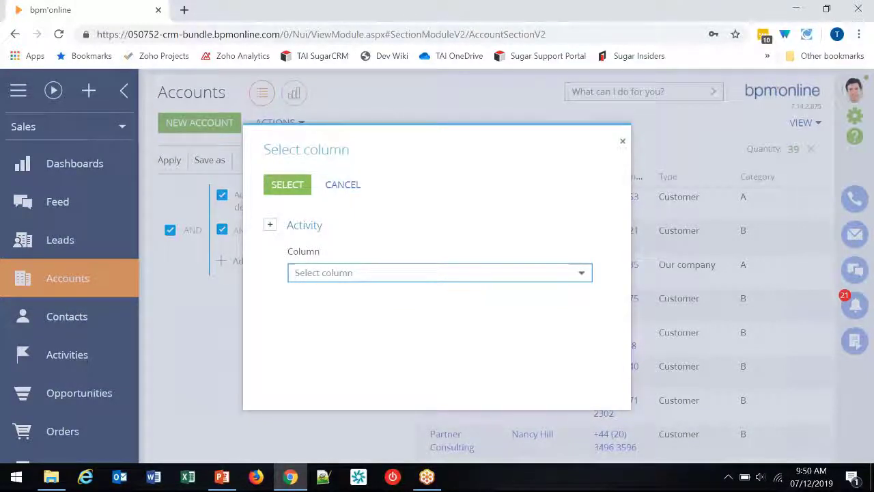
click(334, 275)
text(due)
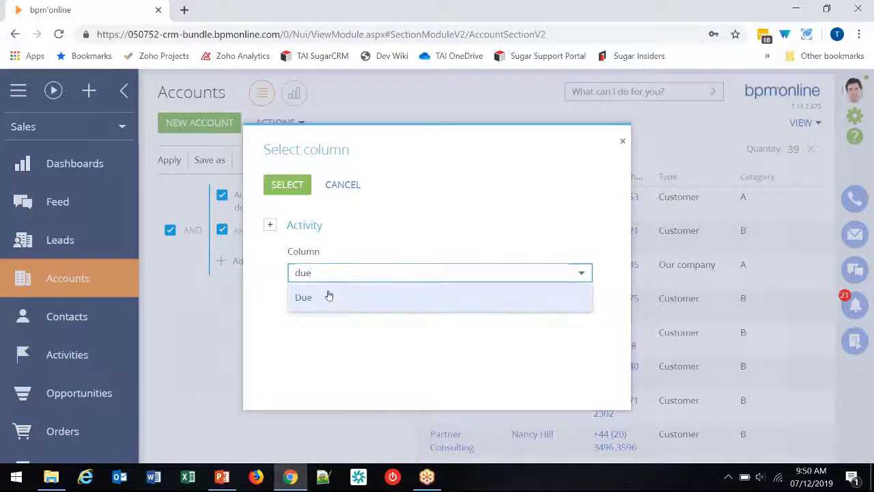
click(327, 298)
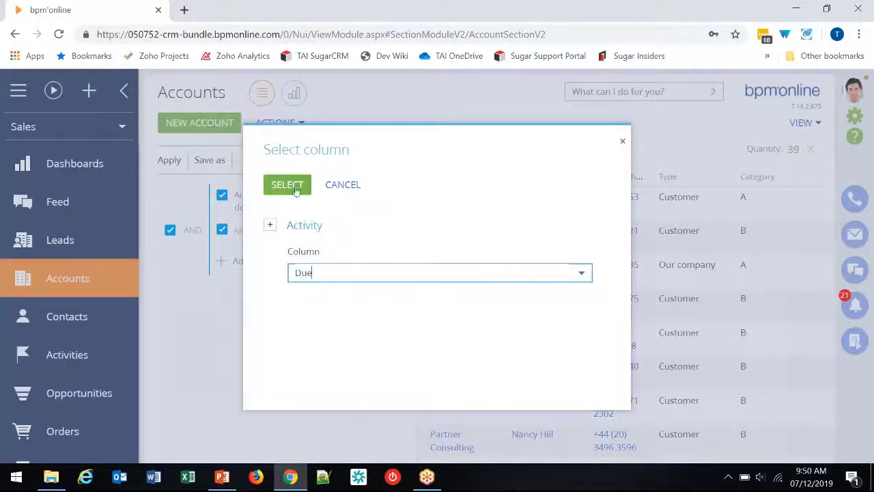
click(287, 185)
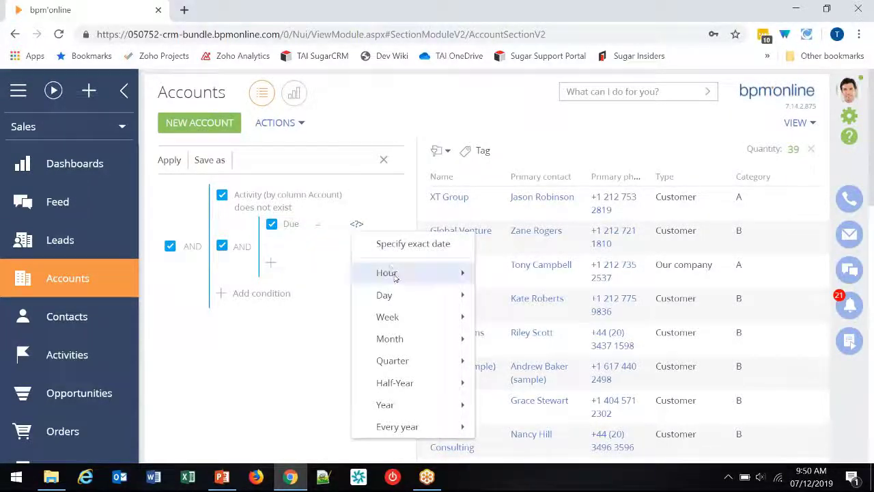
Set the Due condition to Previous Days 90, apply the filter and close the advanced filter area
mouse_move(394, 277)
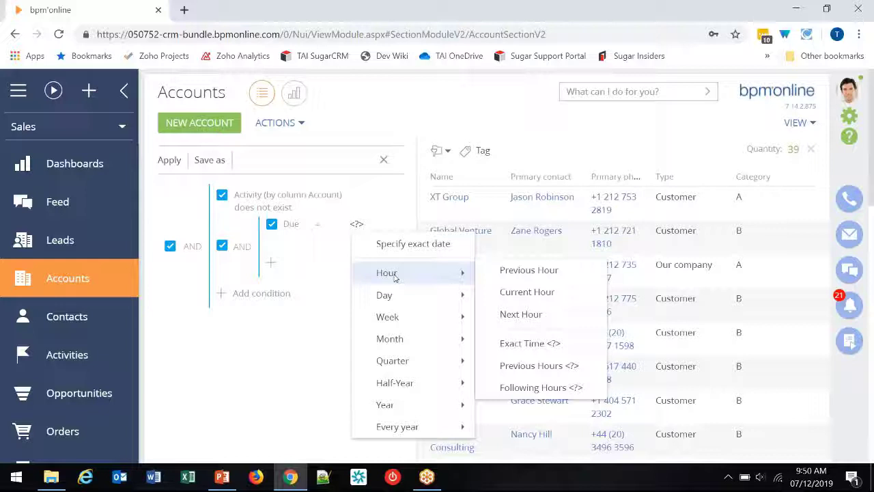
mouse_move(390, 298)
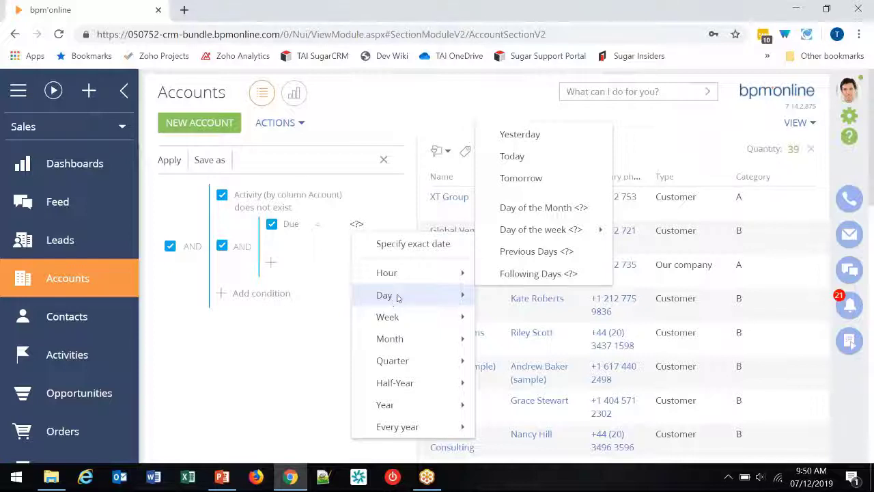
click(557, 251)
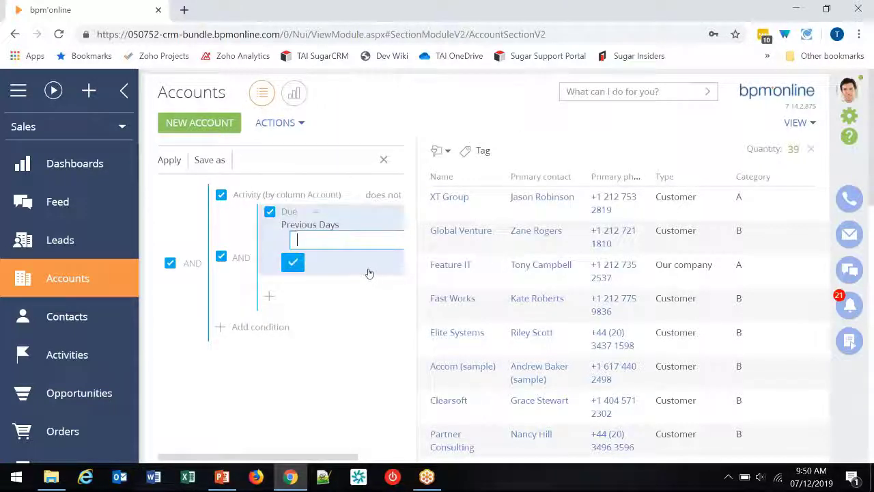
text(90)
click(292, 262)
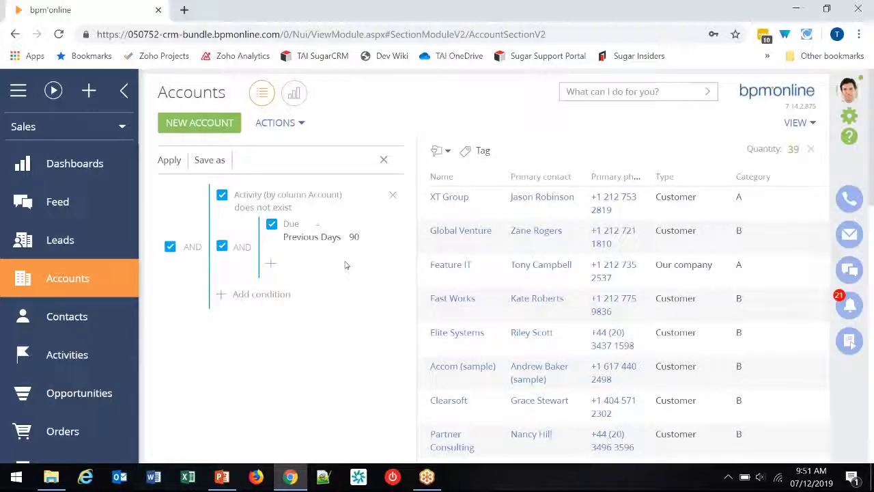
click(173, 161)
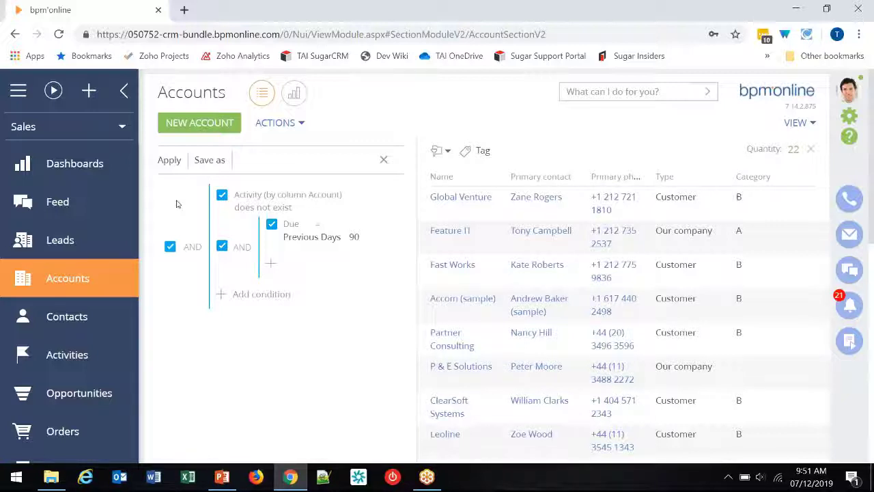
click(384, 159)
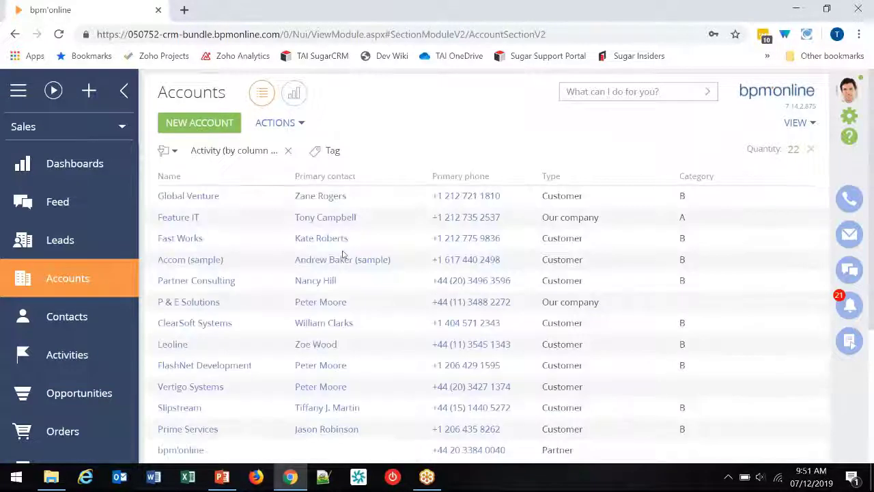
Go to the Contacts section and switch its filter to advanced mode
click(78, 321)
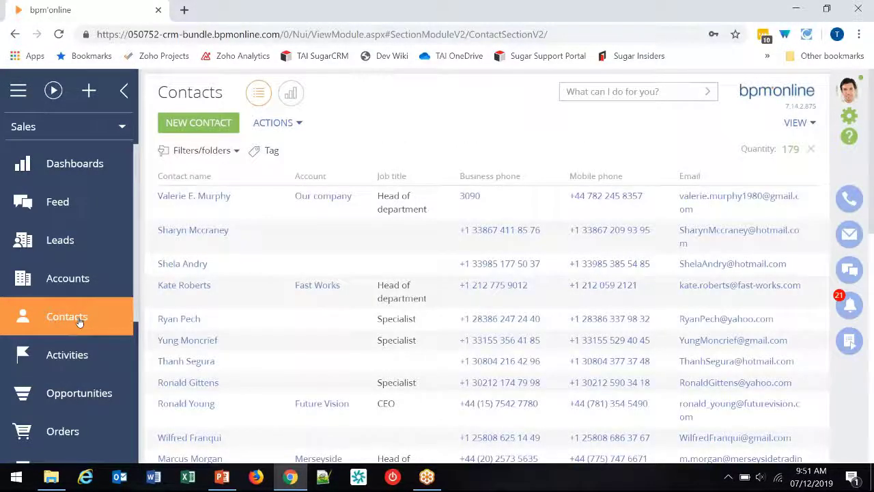
click(236, 151)
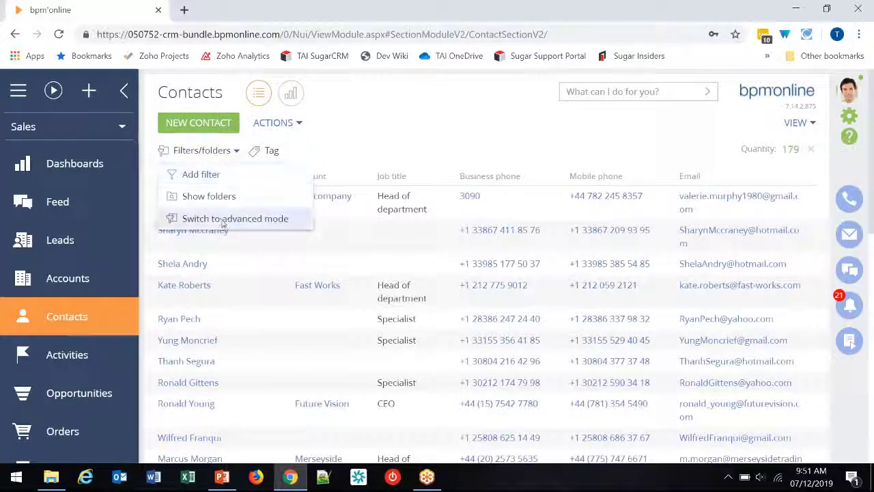
click(223, 221)
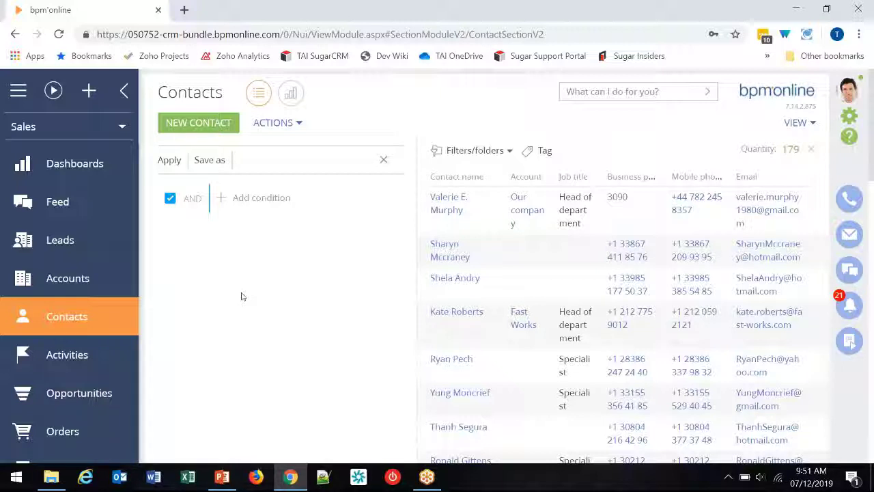
Add a condition on the Quantity column of the connected object Account (by column Primary contact)
click(236, 200)
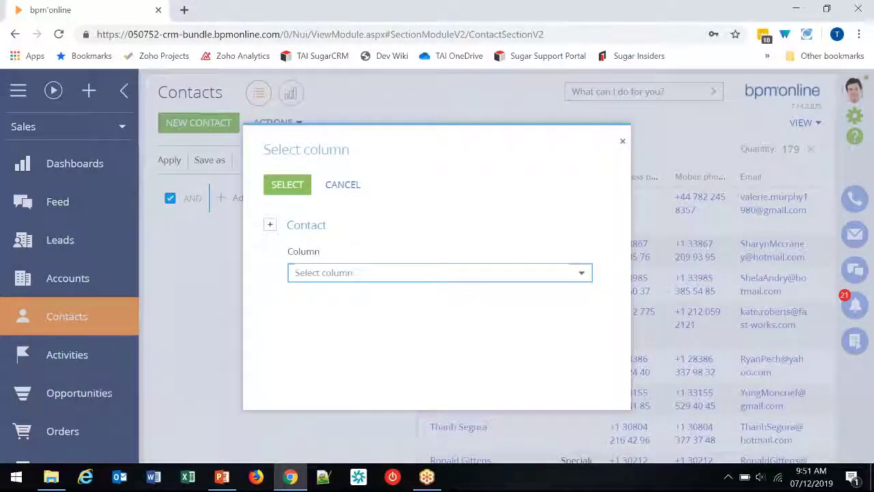
click(271, 228)
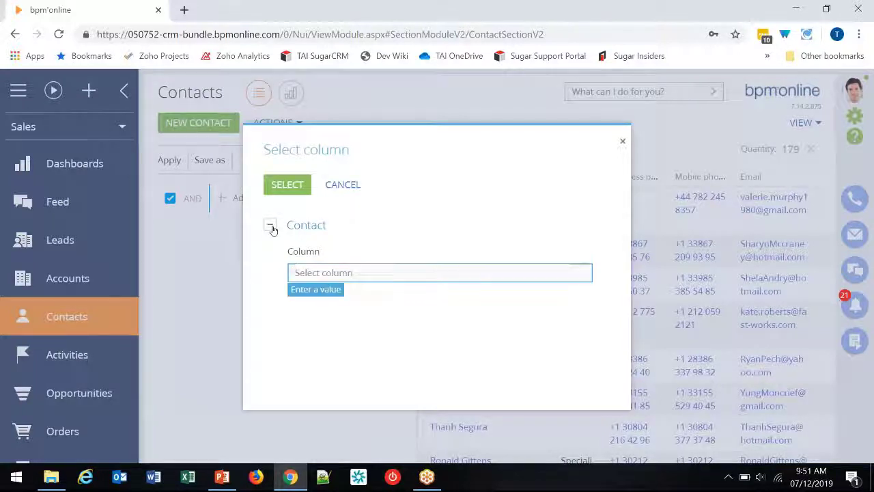
click(316, 254)
text(acc)
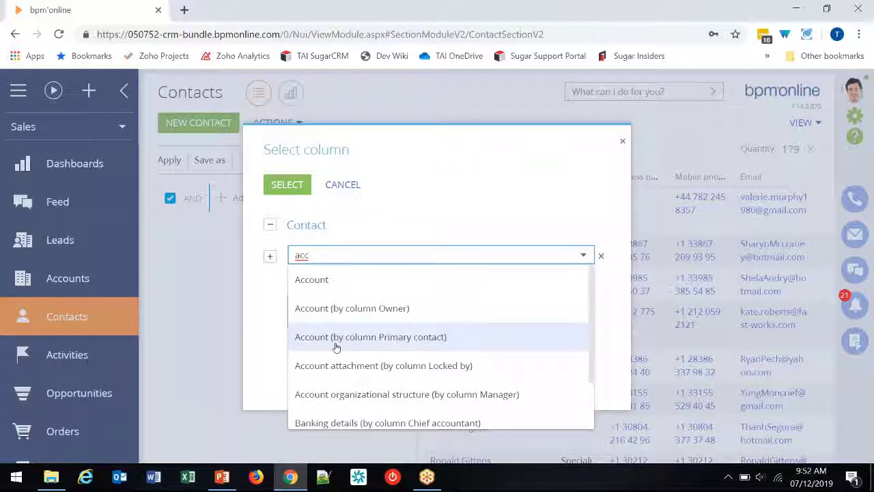
click(410, 344)
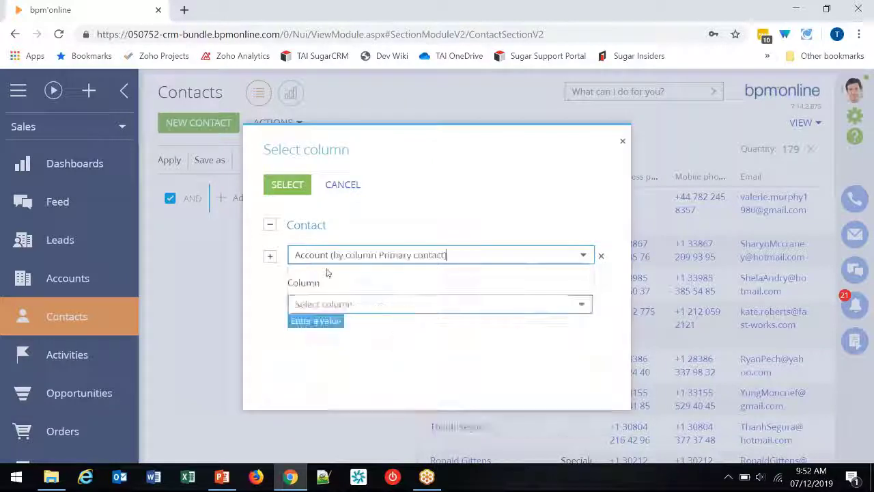
click(332, 304)
click(332, 330)
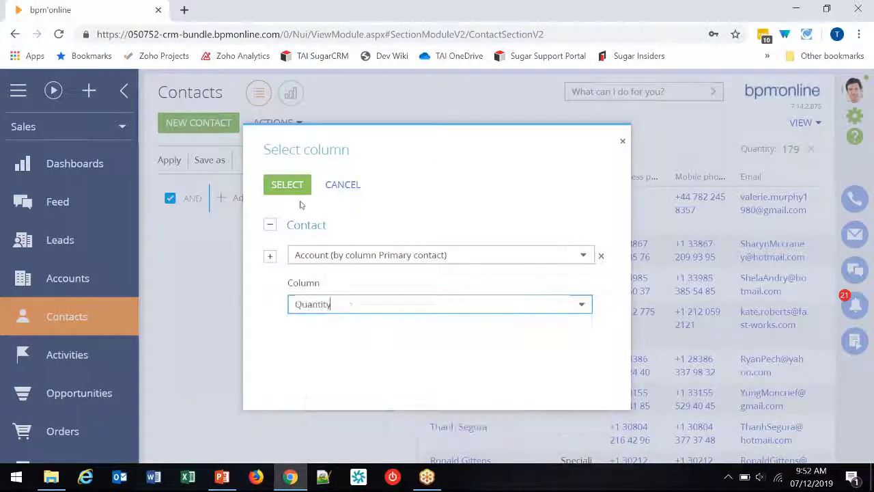
click(287, 185)
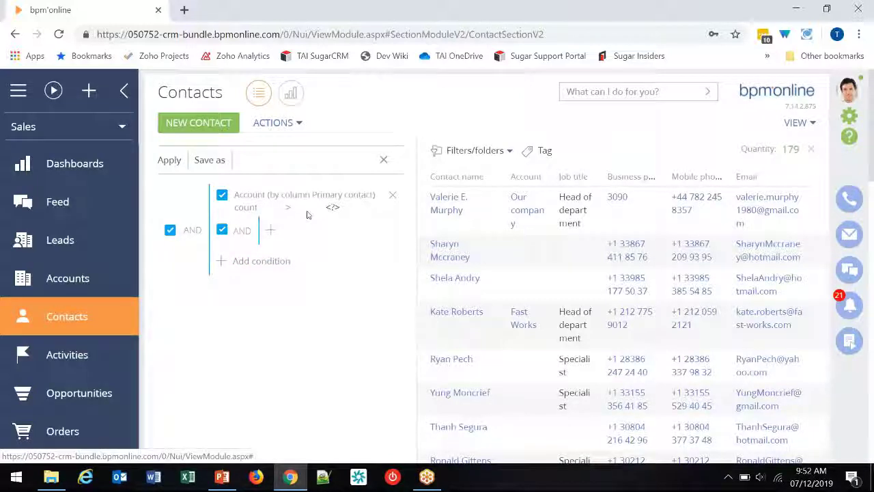
Set the Account (by column Primary contact) condition to exists and apply the filter
click(263, 208)
click(248, 227)
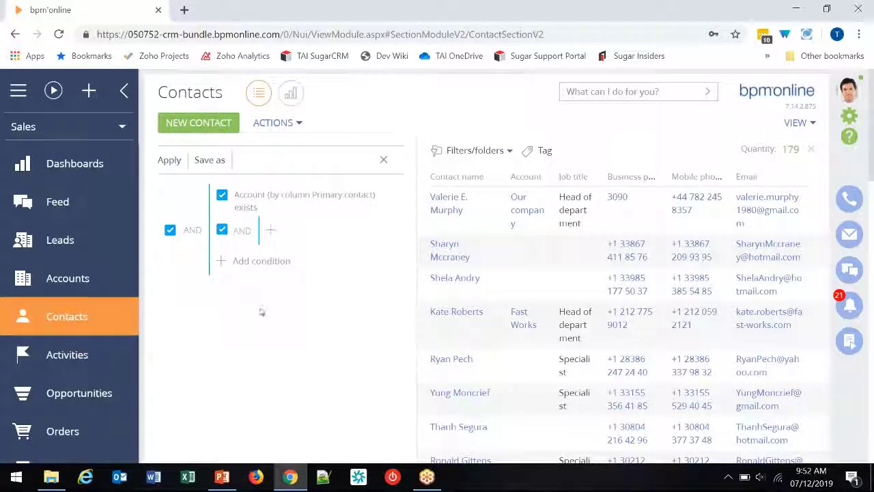
click(177, 162)
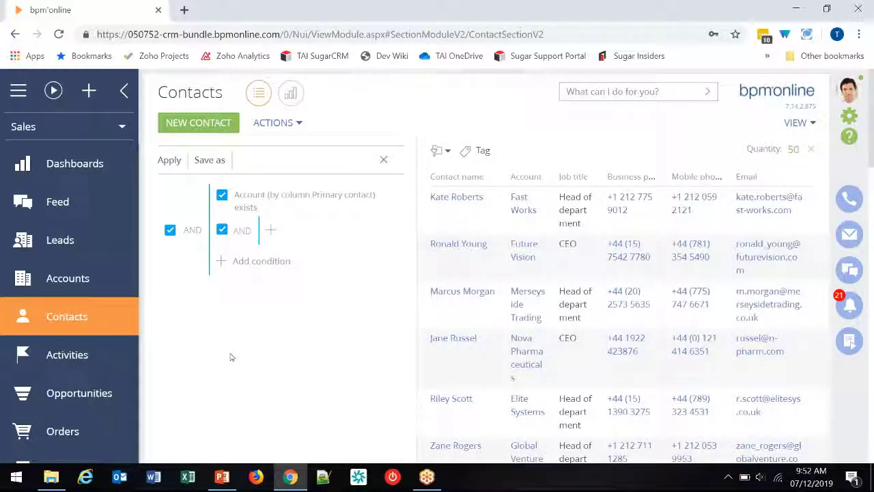